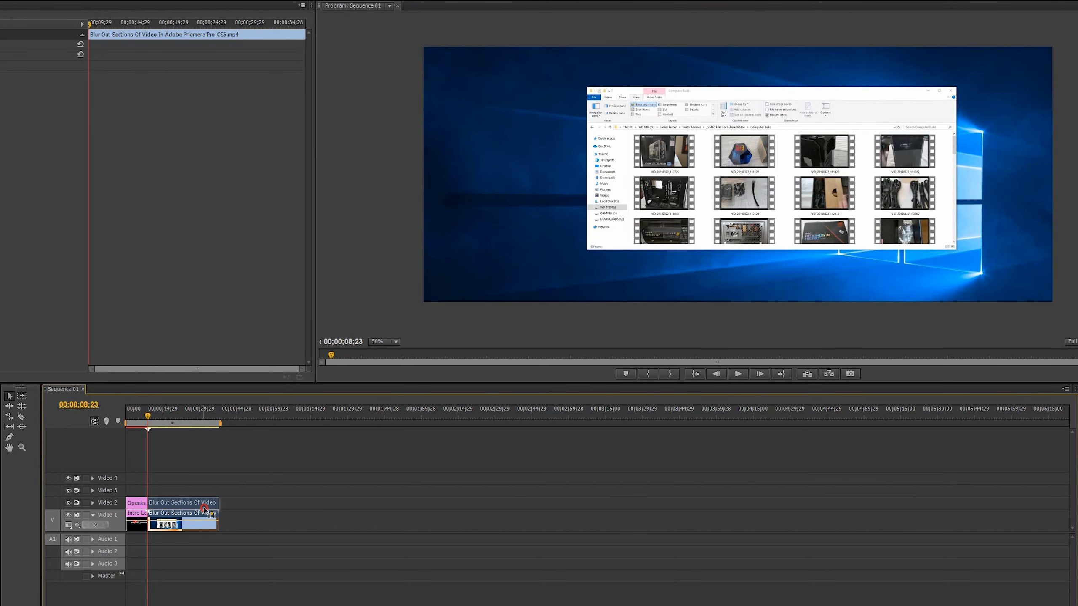
Duplicate the screen-recording clip onto Video 2 and apply a Gaussian Blur with Blurriness 47 to the copy.
click(204, 508)
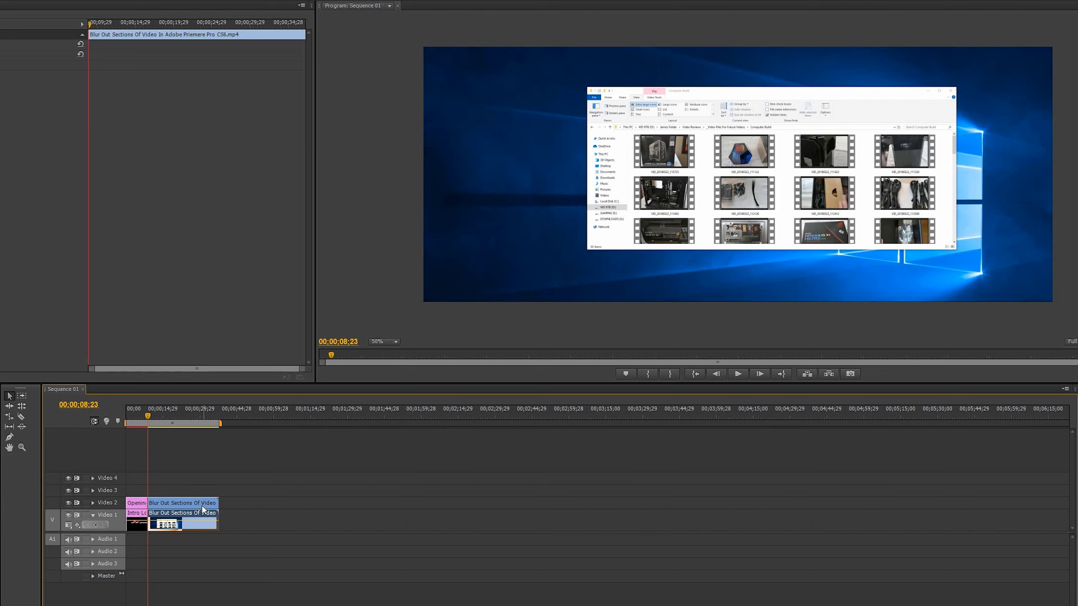
click(199, 504)
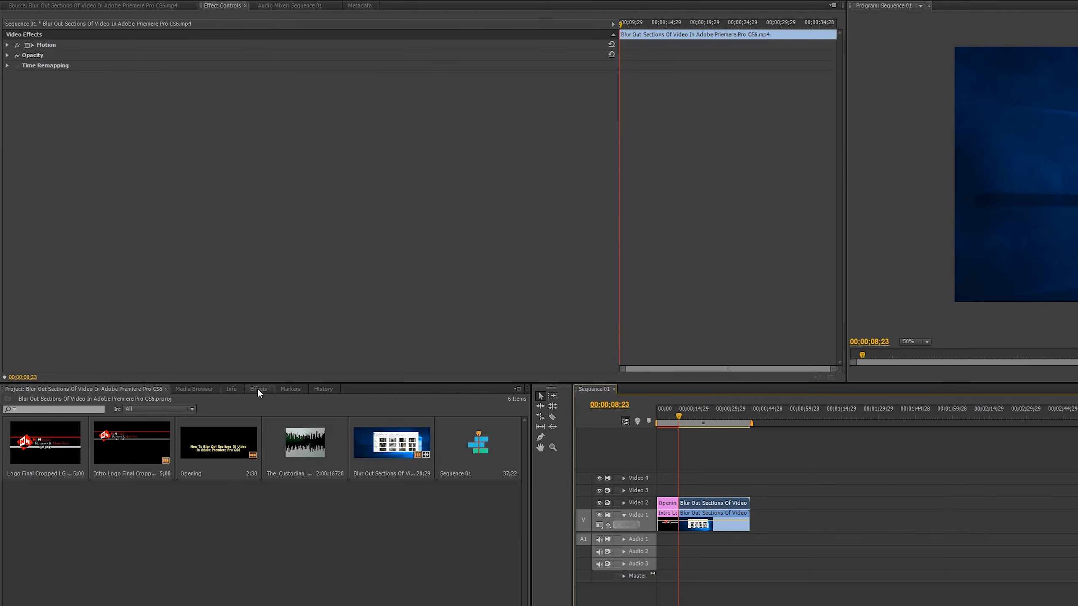
click(258, 389)
click(49, 402)
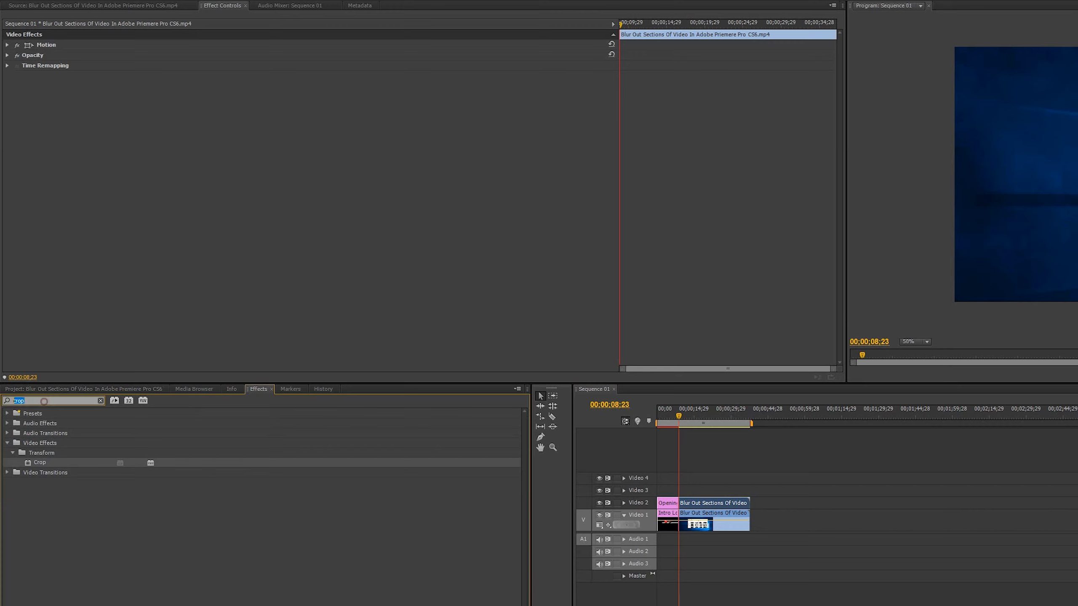
text(blur)
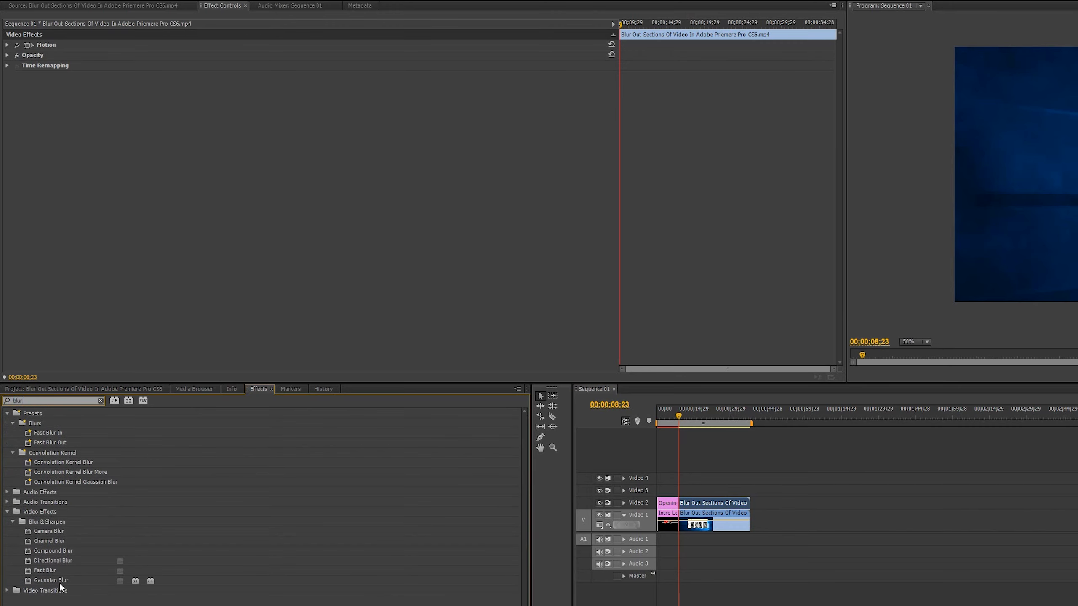
drag(58, 582, 736, 510)
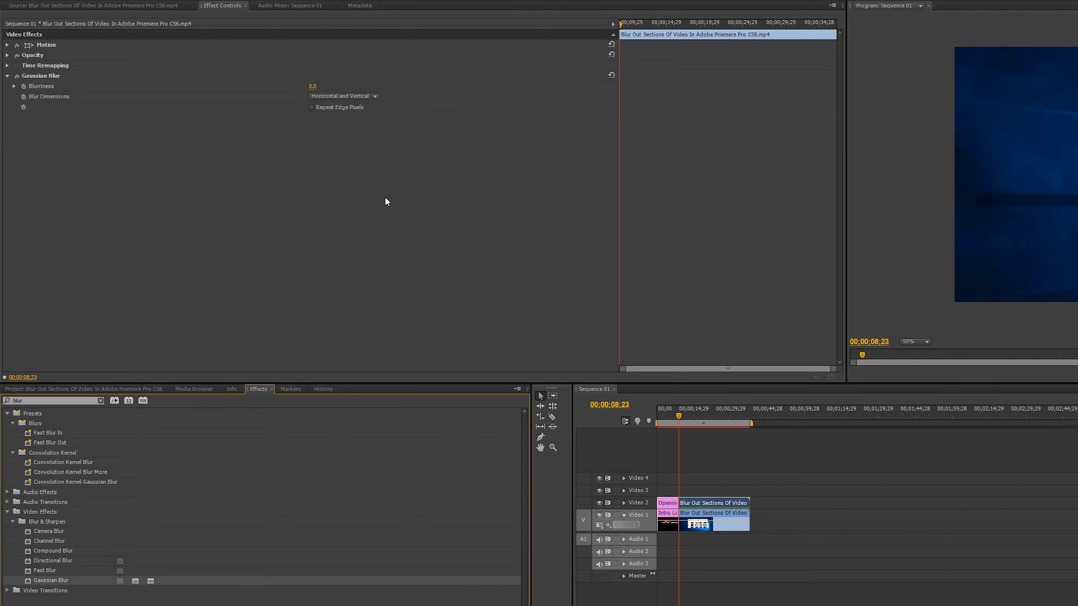
drag(321, 90, 340, 90)
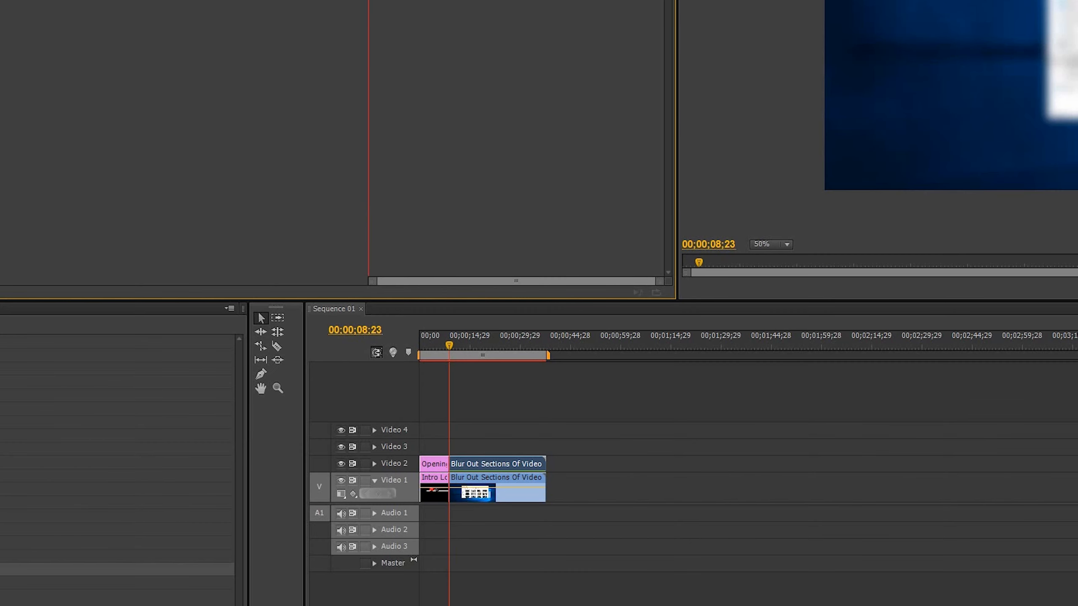
Create a title named Blur 1 with a rectangle about 253 by 347 over the first column's upper two thumbnails, and place it on Video 3.
key(ctrl+t)
text(Blur 1)
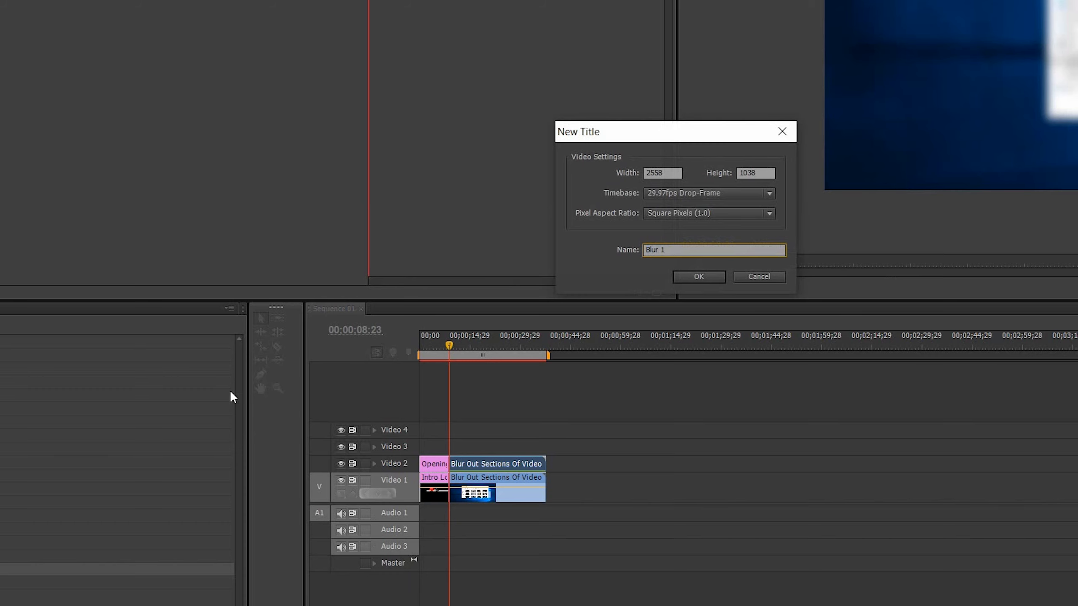
click(697, 277)
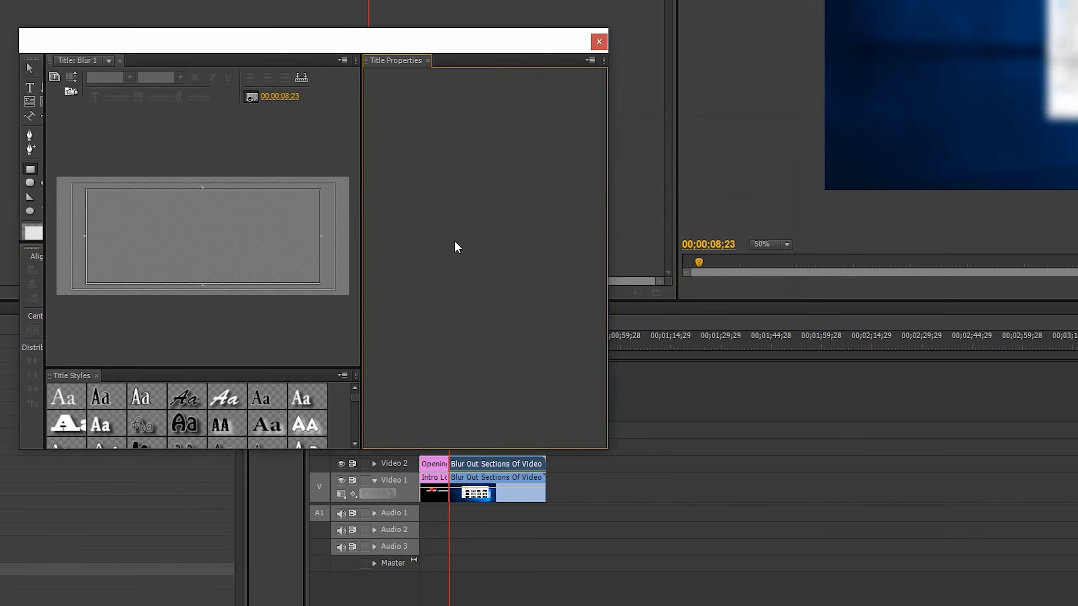
click(30, 169)
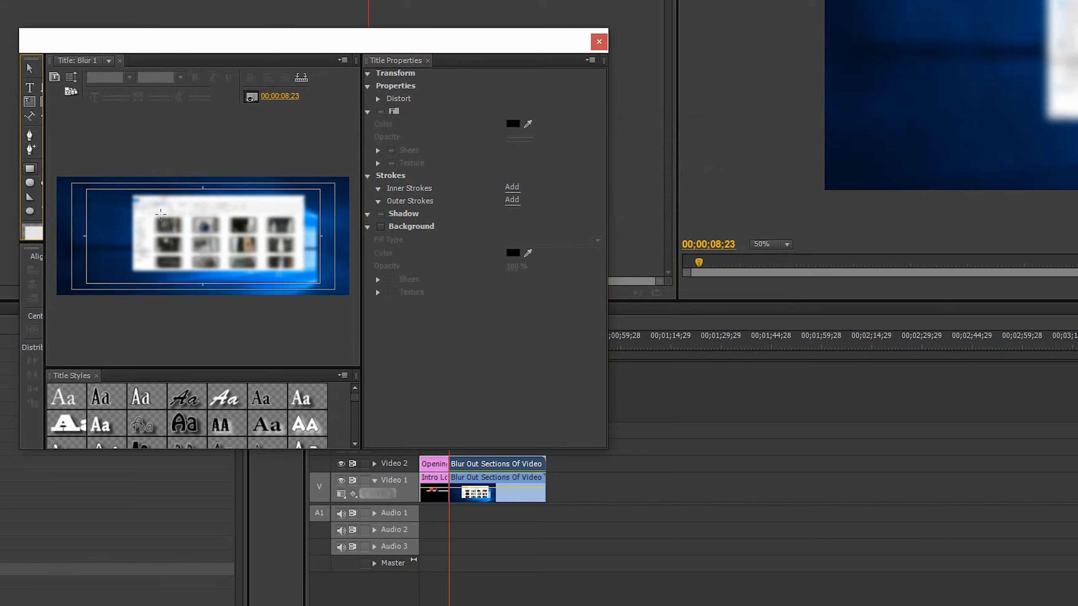
drag(155, 214, 183, 257)
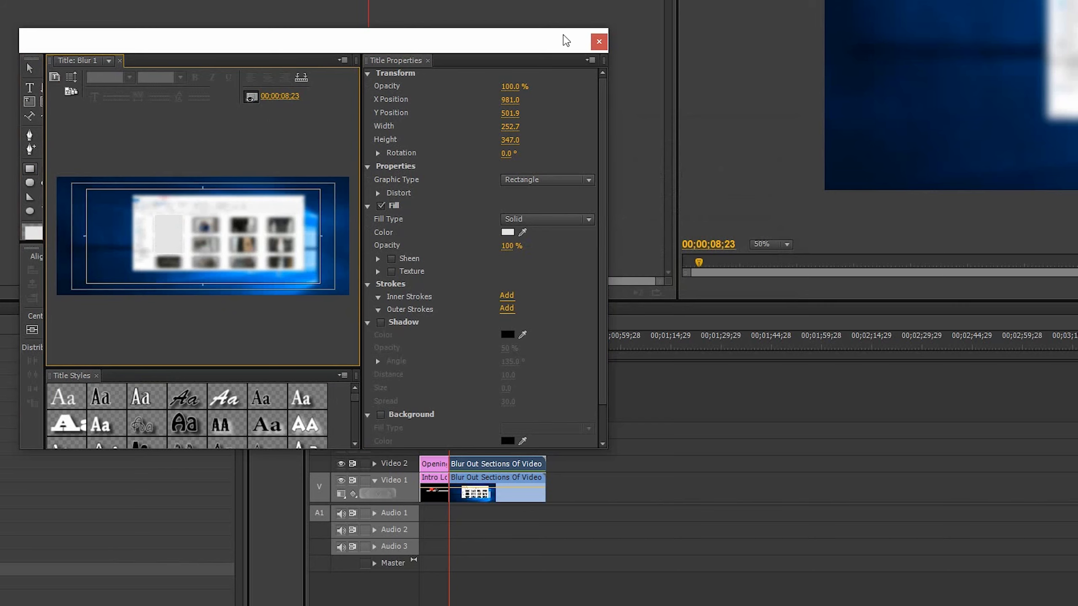
click(598, 42)
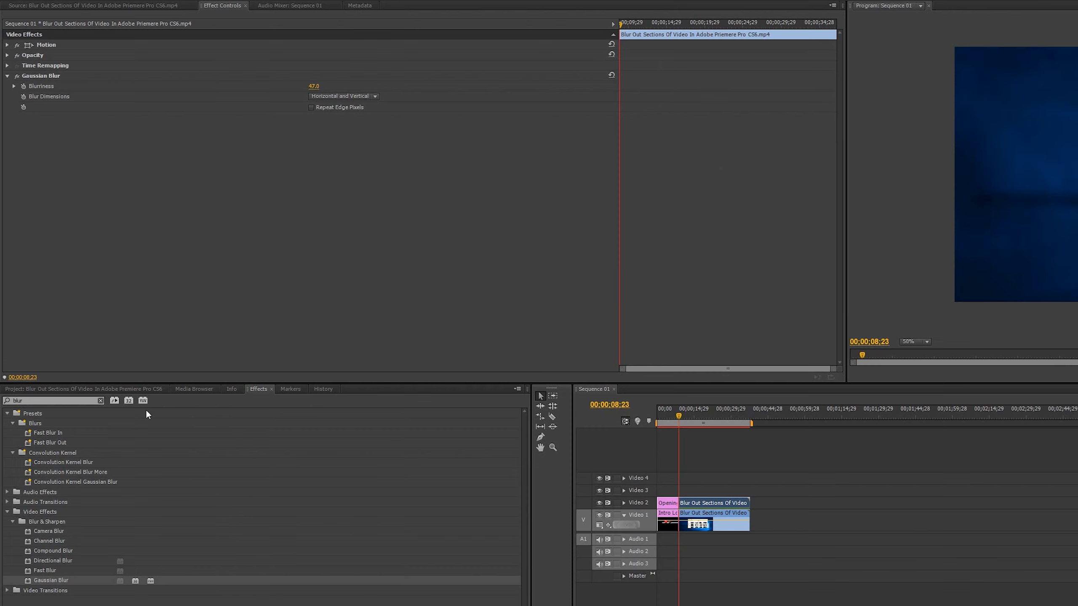
click(113, 389)
drag(51, 505, 686, 492)
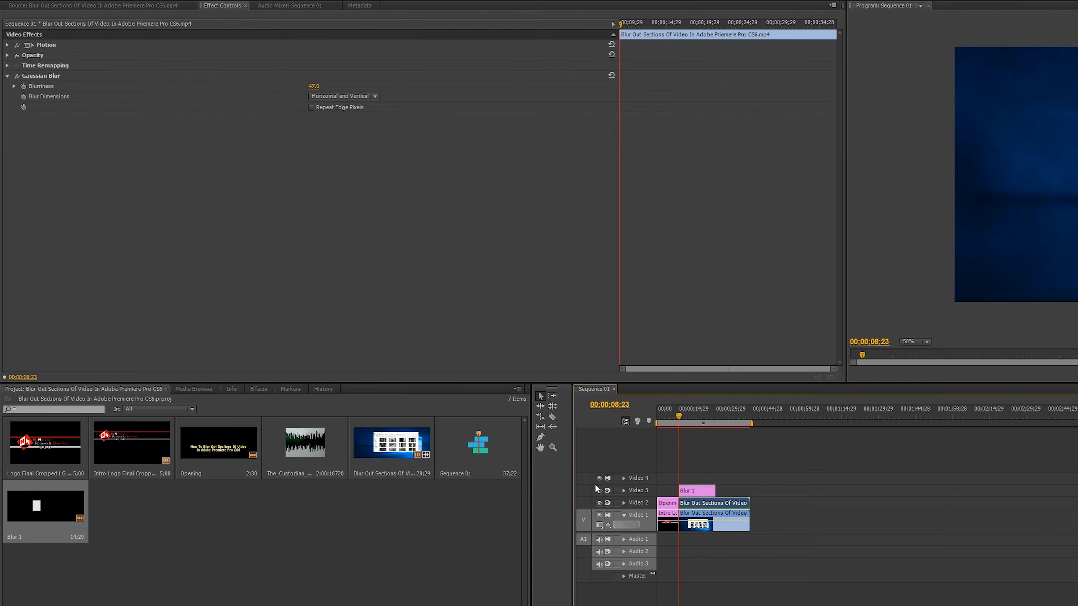
Apply the Track Matte Key effect to the blurred clip on Video 2 and set its matte to Video 3.
click(256, 389)
double_click(55, 400)
text(track ma)
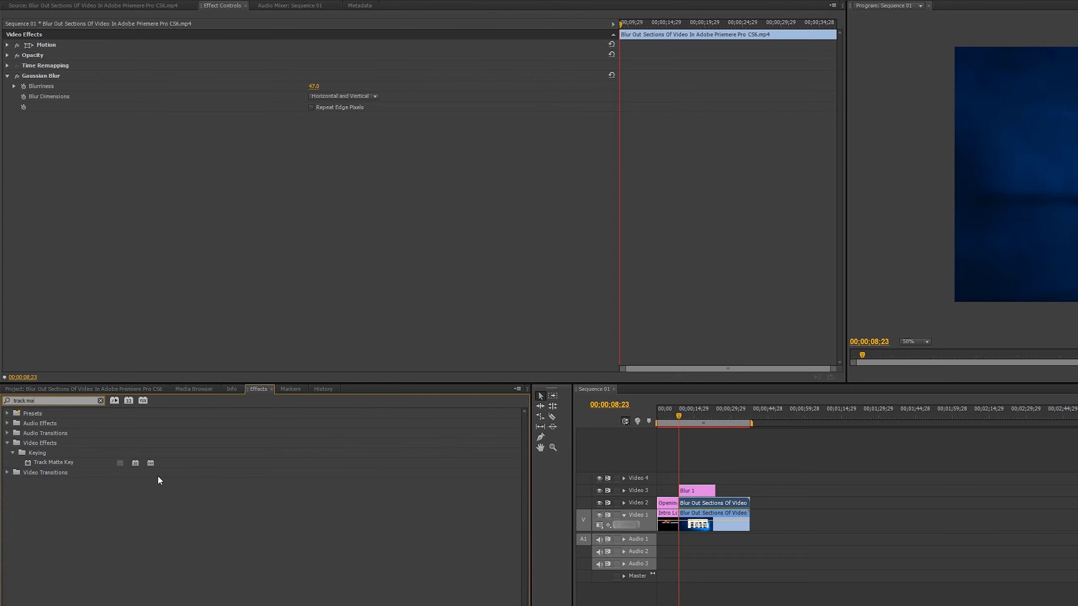
drag(62, 463, 710, 506)
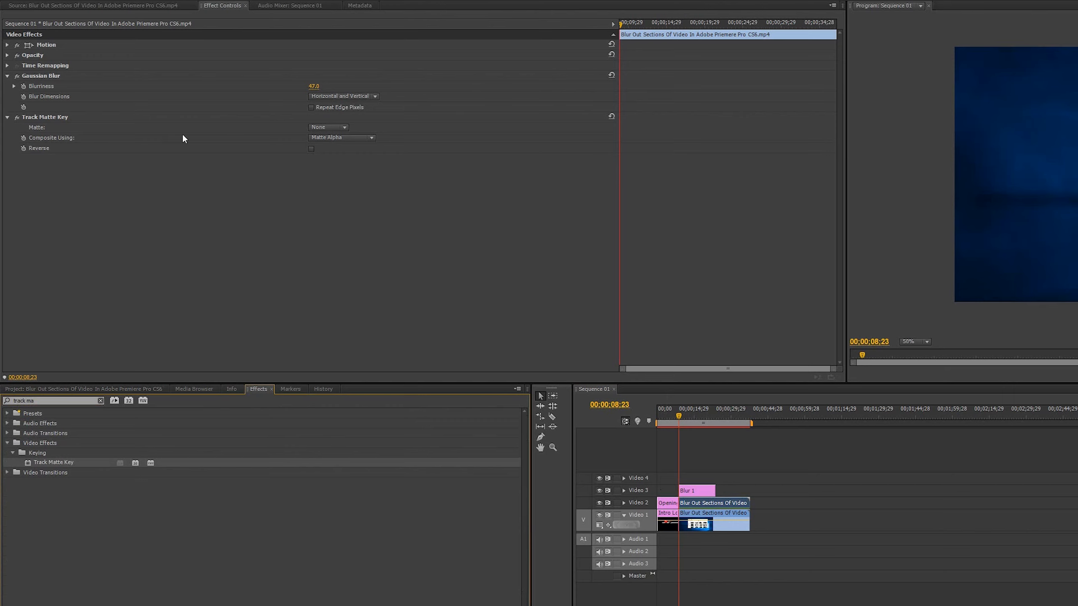
click(346, 127)
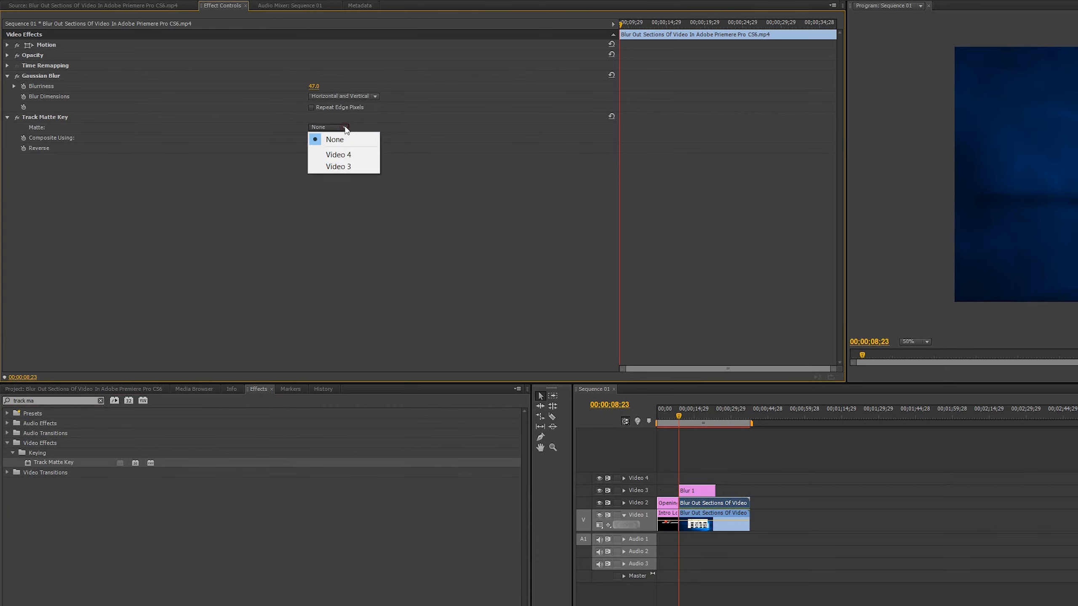
click(346, 166)
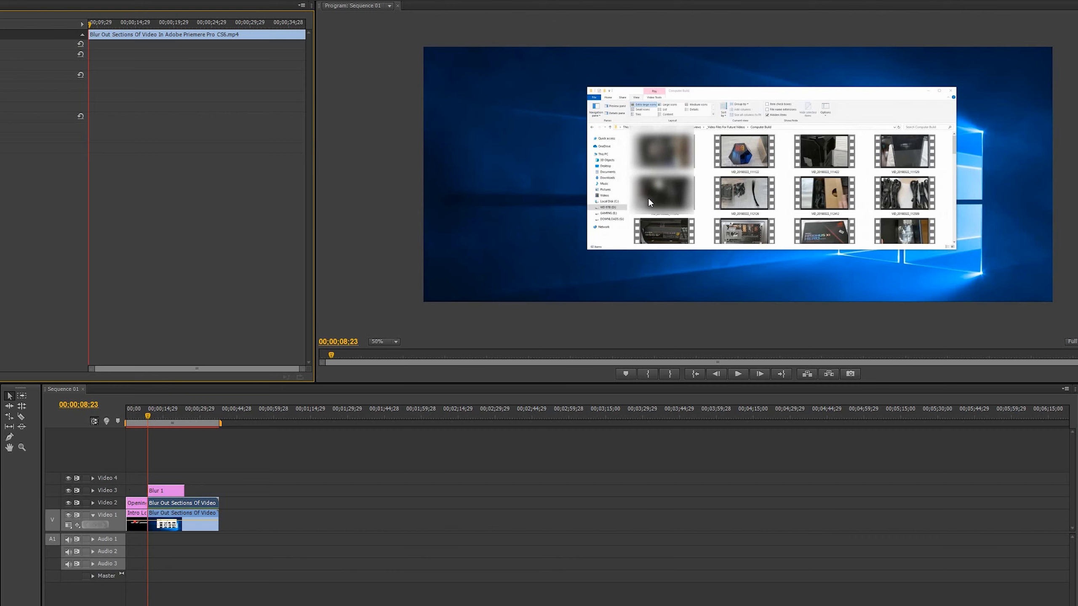
Reopen the Blur 1 title and check the rectangle's placement over the thumbnails.
click(168, 493)
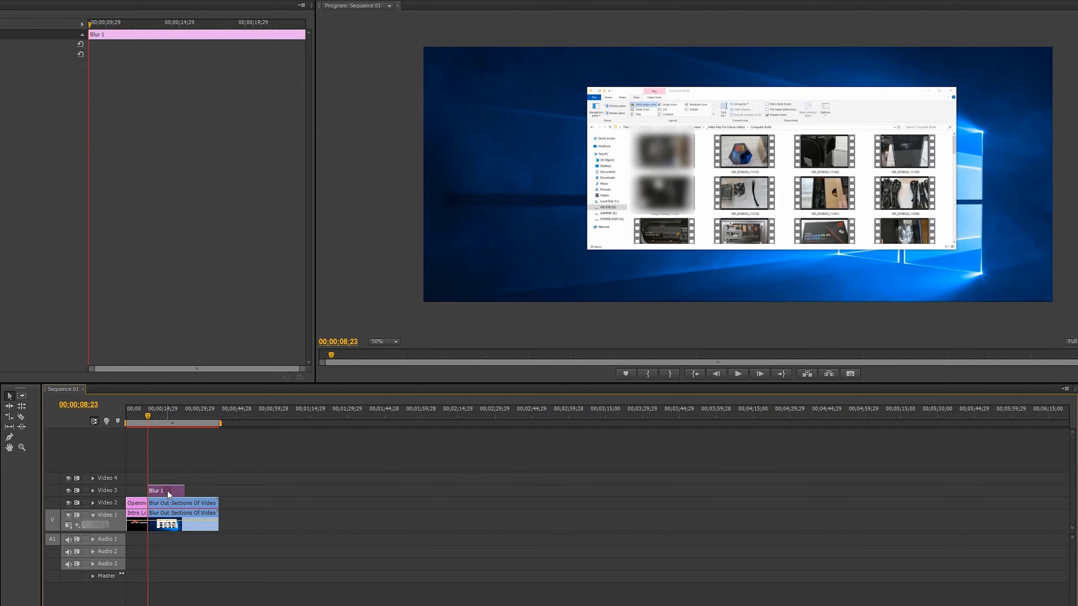
click(671, 191)
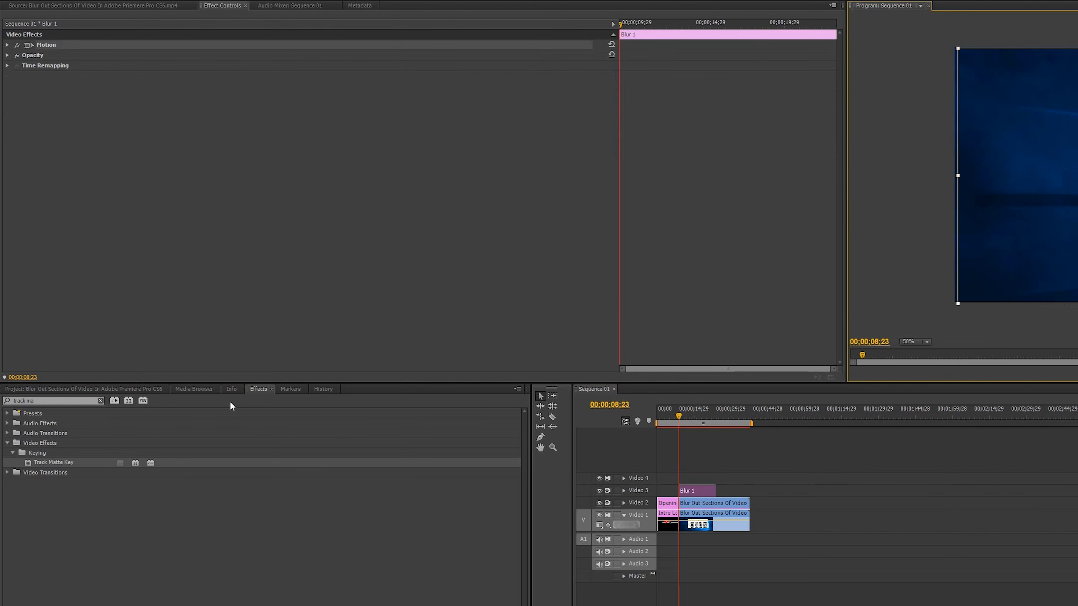
click(85, 389)
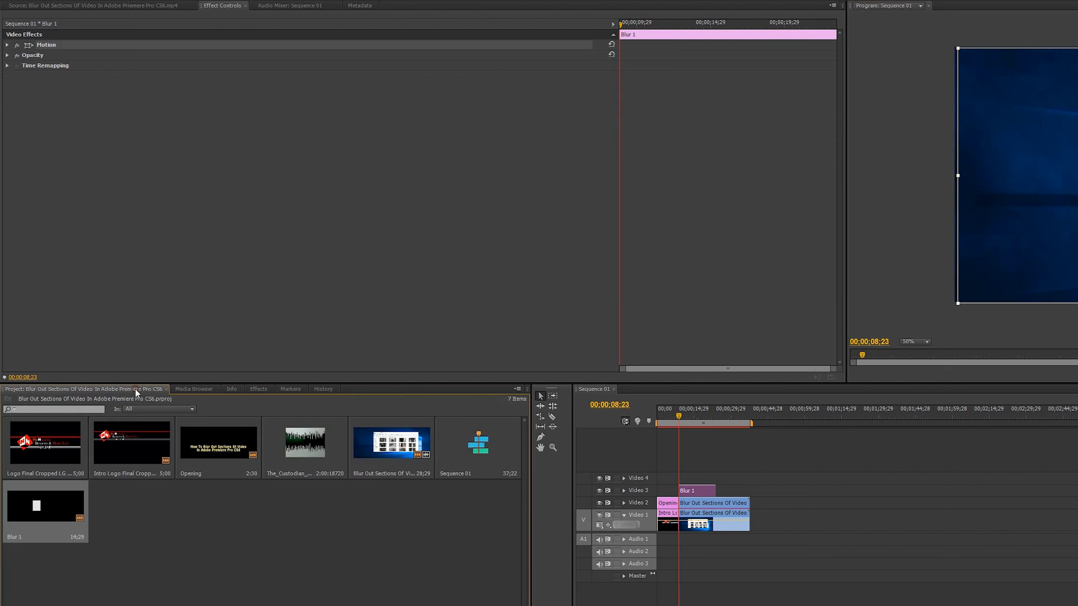
double_click(58, 508)
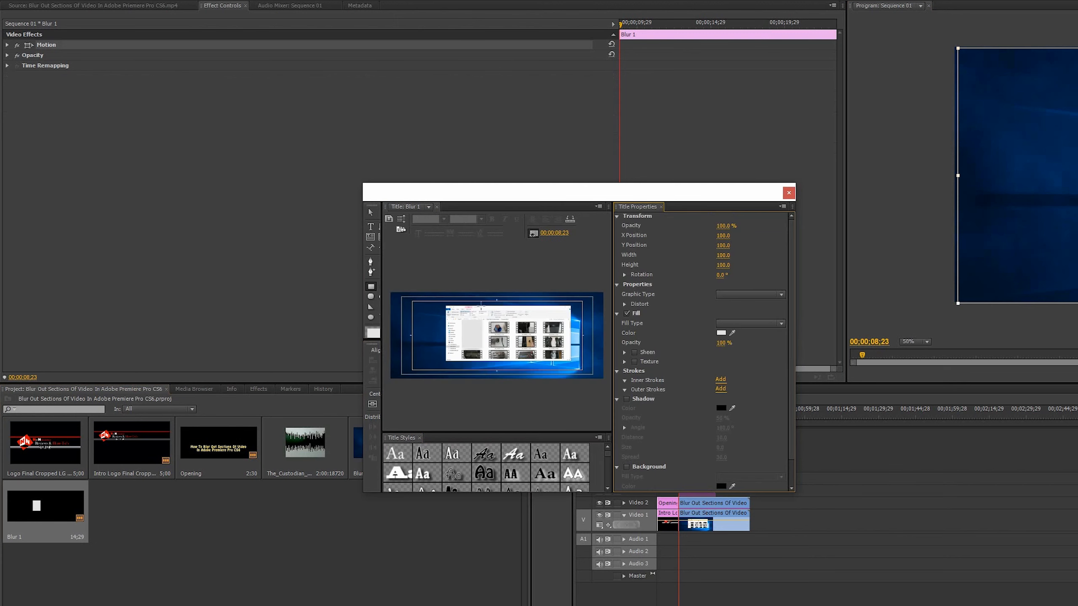
click(474, 320)
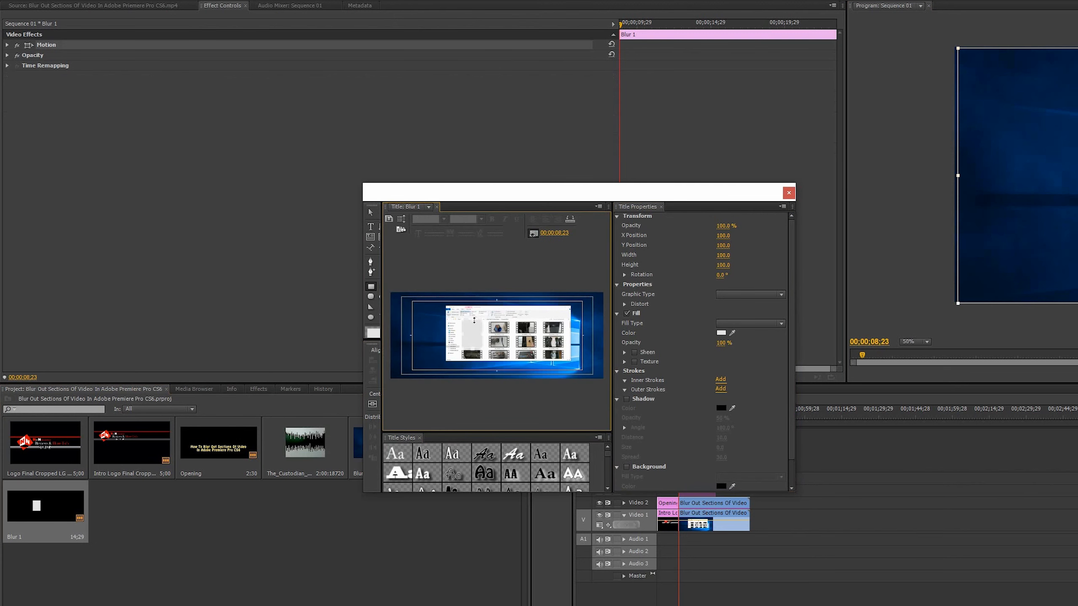
drag(474, 322, 474, 325)
click(789, 192)
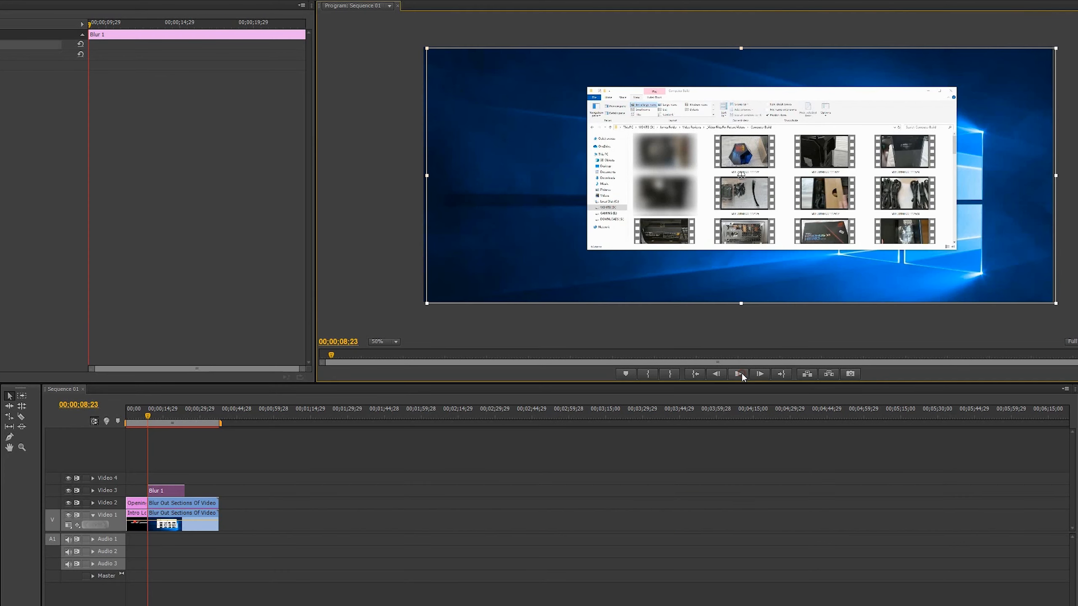
Find the last frame before the recorded window starts moving and trim the end of Blur 1 to 00;00;17;26.
click(738, 372)
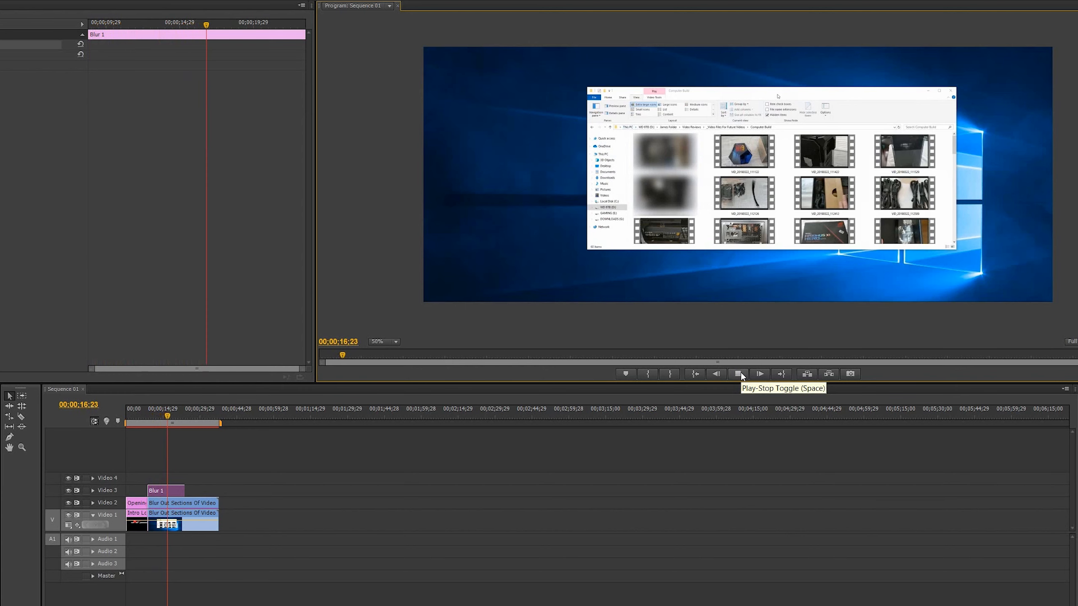
click(740, 372)
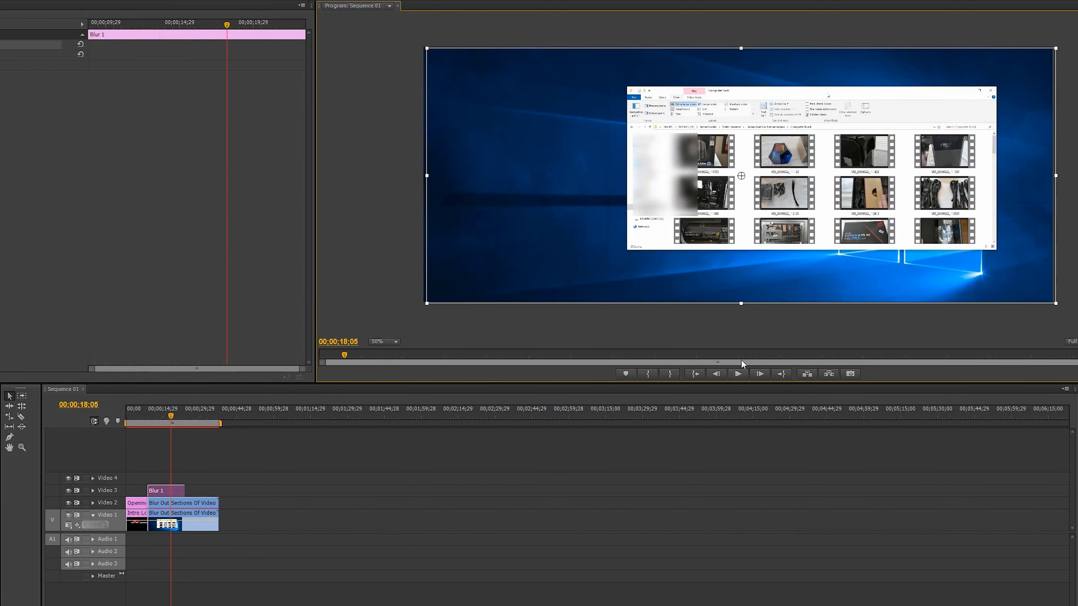
click(716, 374)
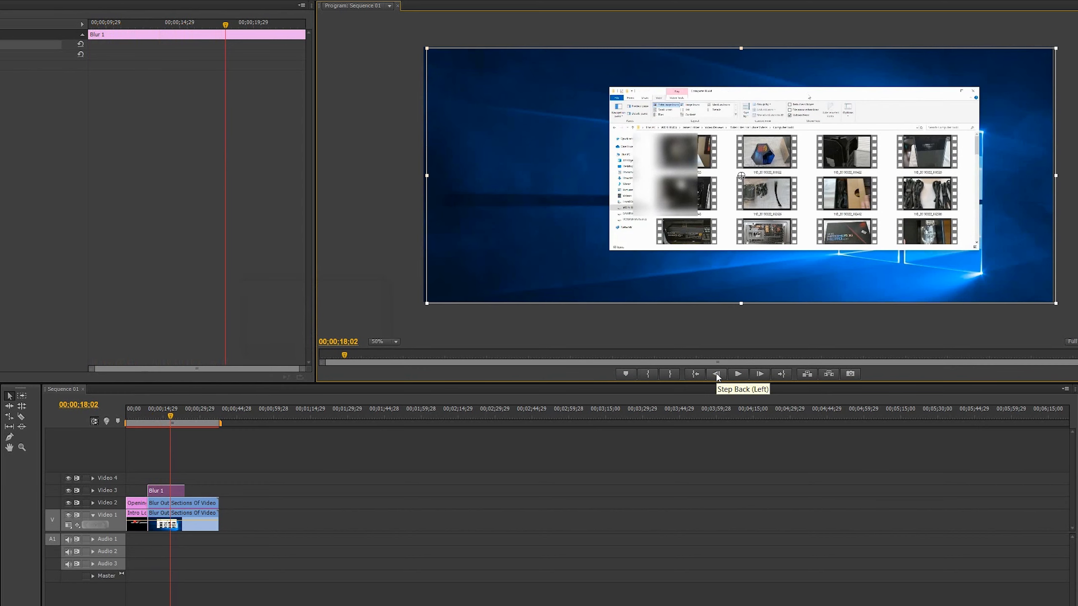
click(716, 373)
click(716, 373)
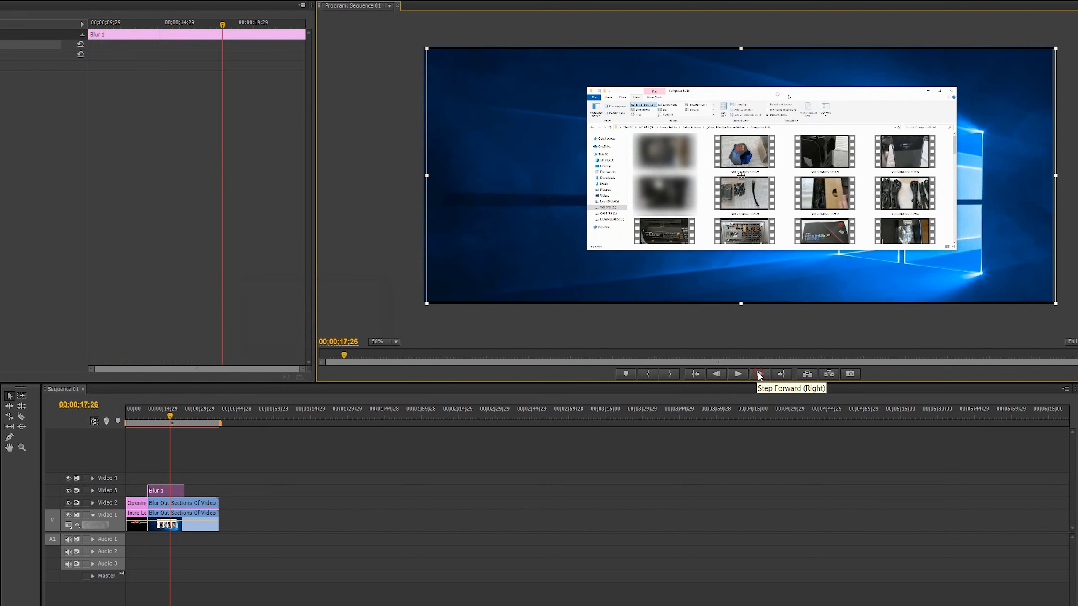
click(759, 373)
click(715, 373)
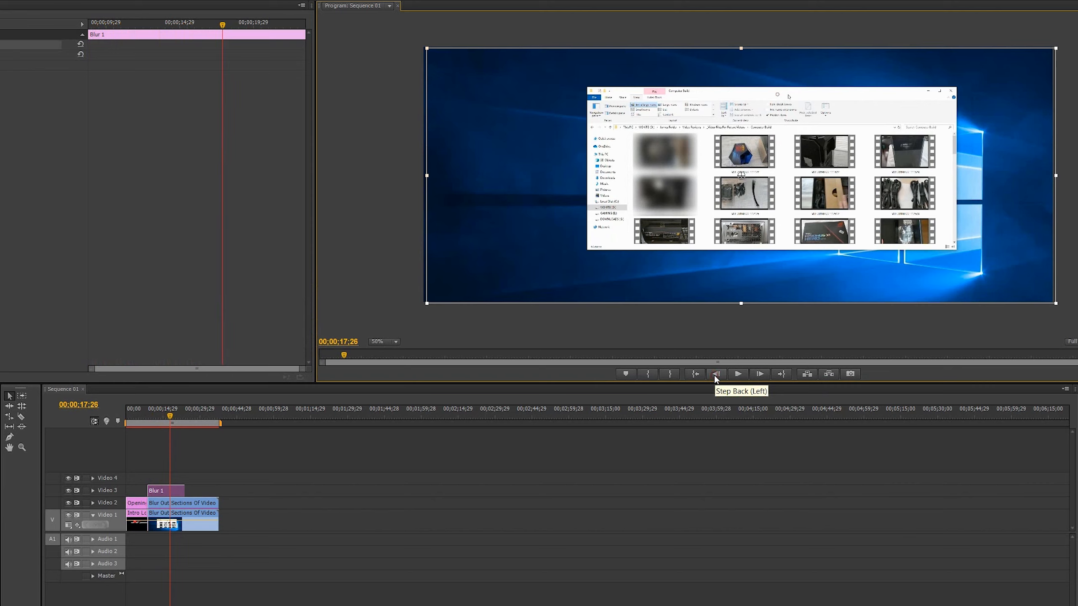
drag(177, 490, 169, 490)
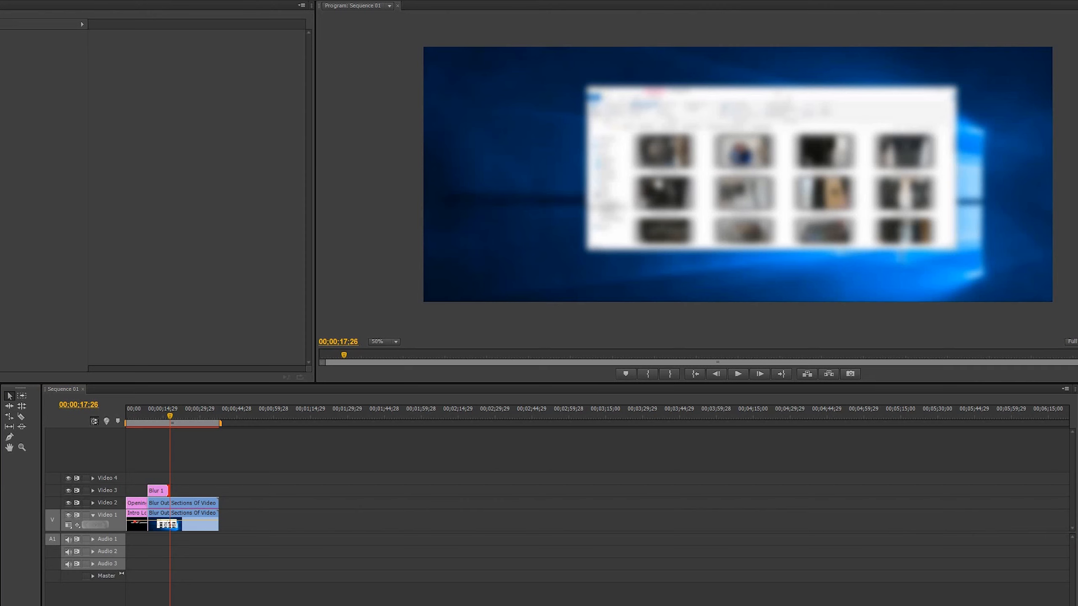
Create a title named Blur 2 with a rectangle about 263 by 335 over the same thumbnails, and place it directly after Blur 1 on Video 3.
key(ctrl+t)
text(Blur 2)
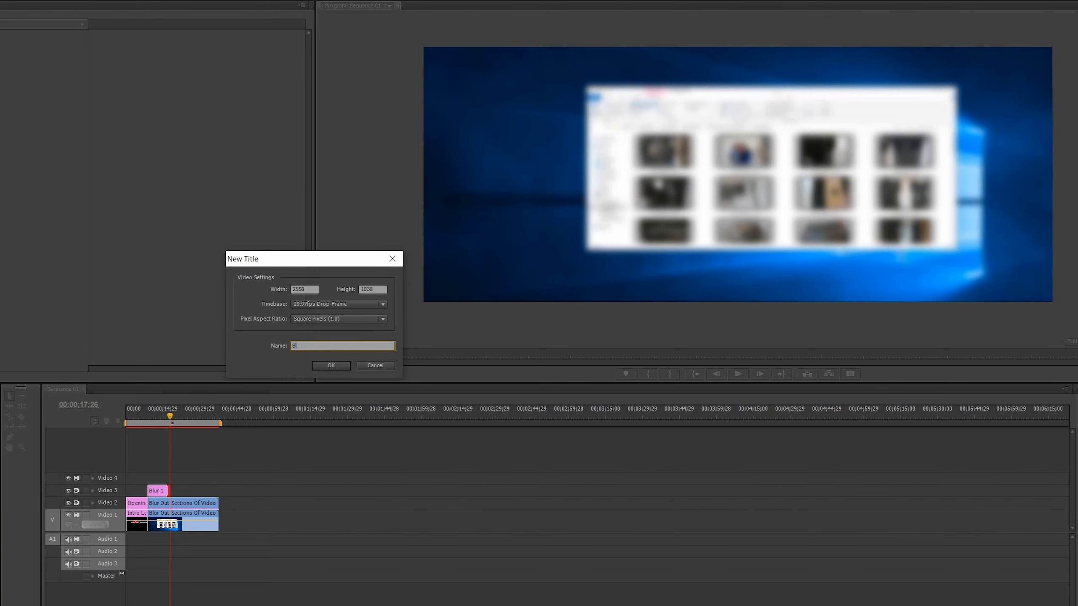
click(345, 368)
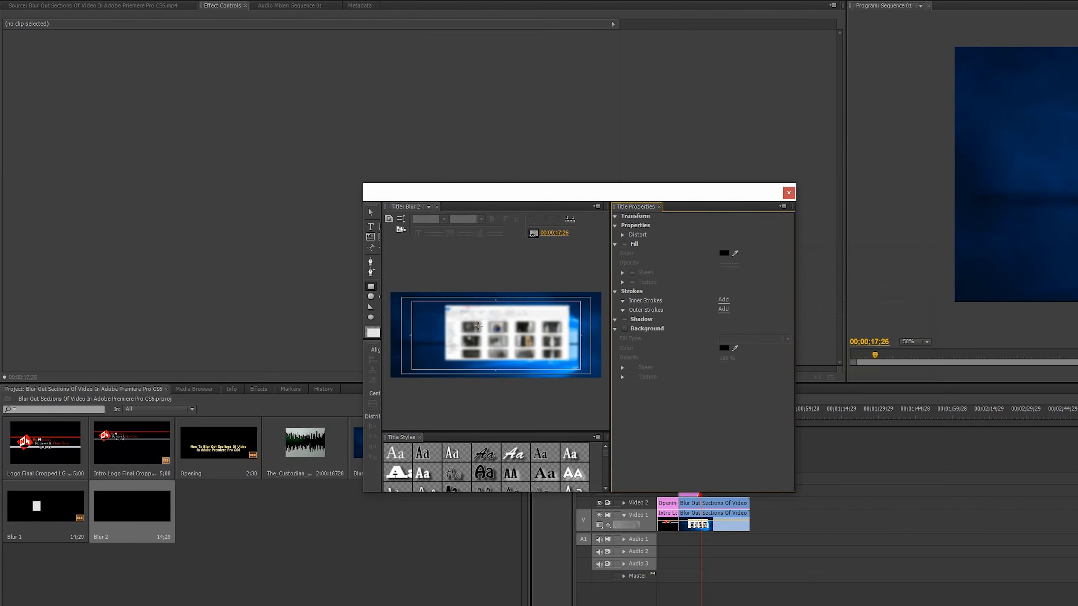
click(371, 286)
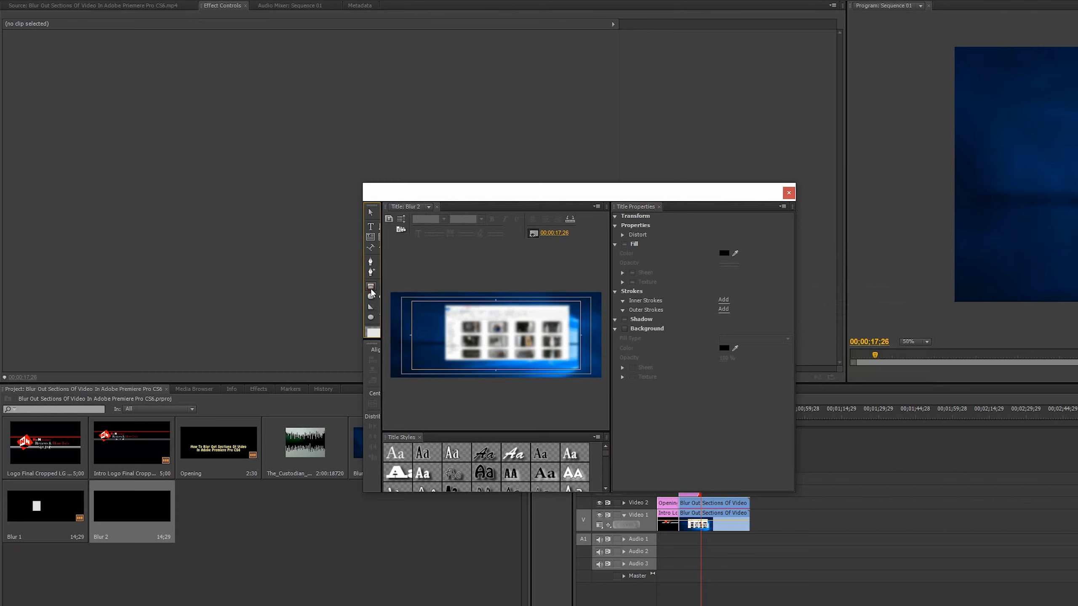
drag(459, 319, 481, 349)
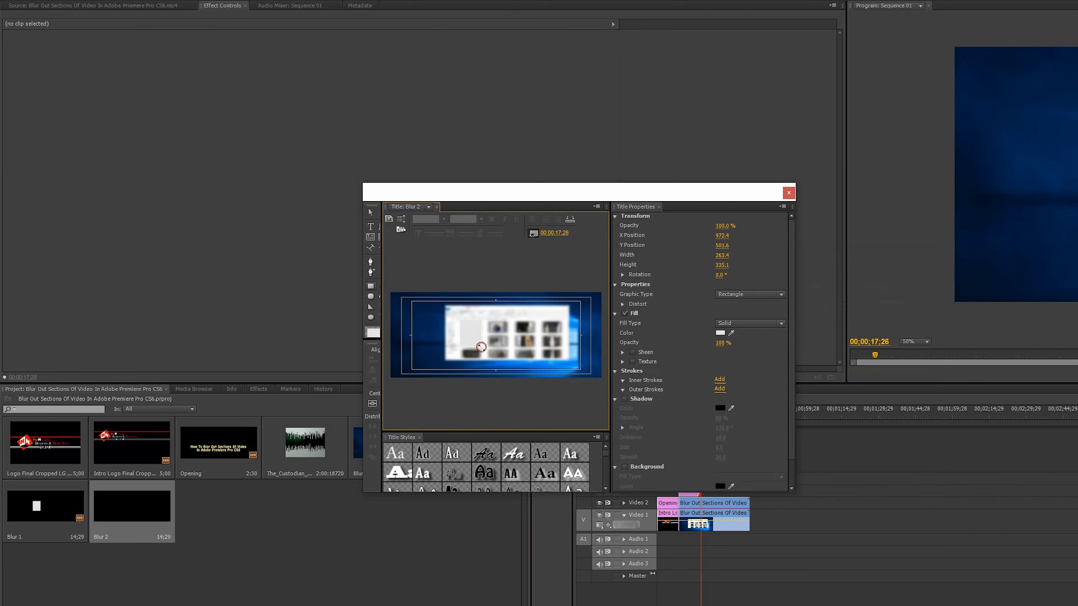
click(788, 193)
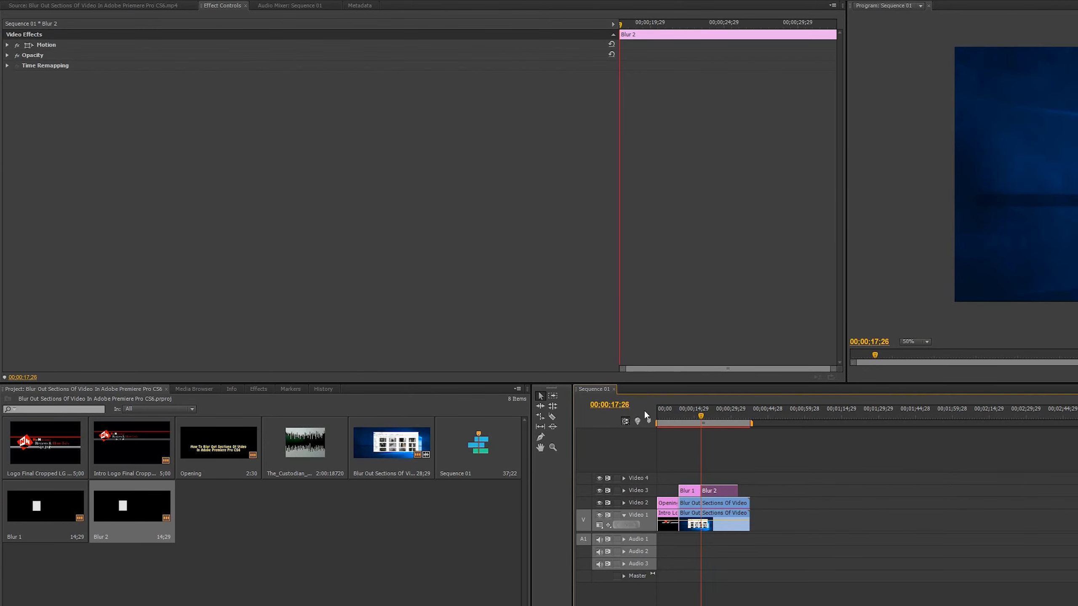
Turn on Position keyframing for Blur 2 with a first keyframe at 00;00;17;26.
click(8, 45)
click(23, 55)
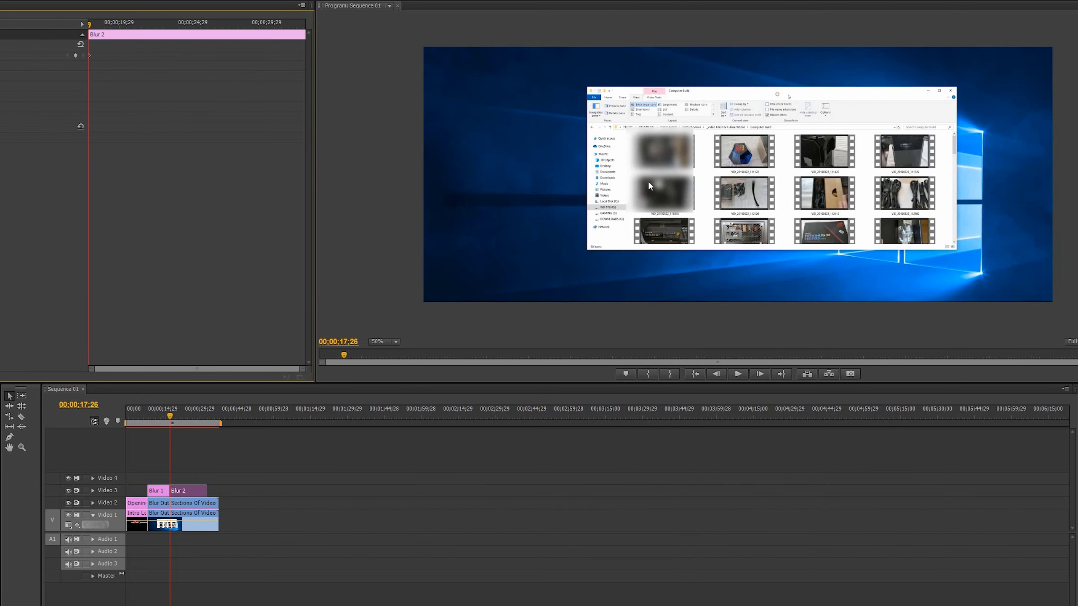
click(655, 173)
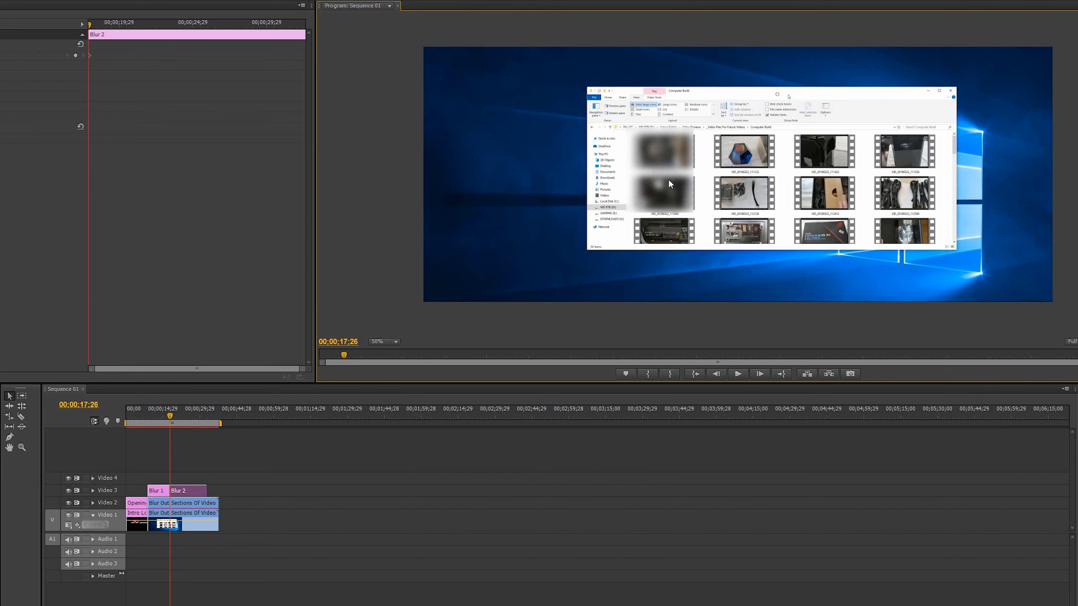
Select the Blur 2 rectangle and reposition it over the thumbnails every three frames from 00;00;17;29 to 00;00;18;05.
double_click(668, 177)
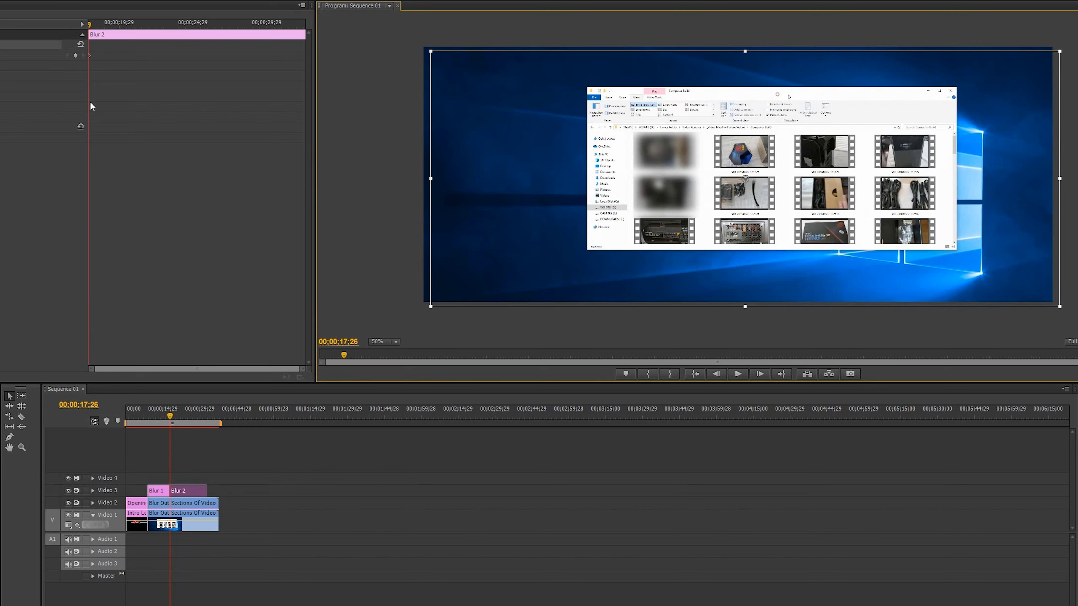
click(761, 372)
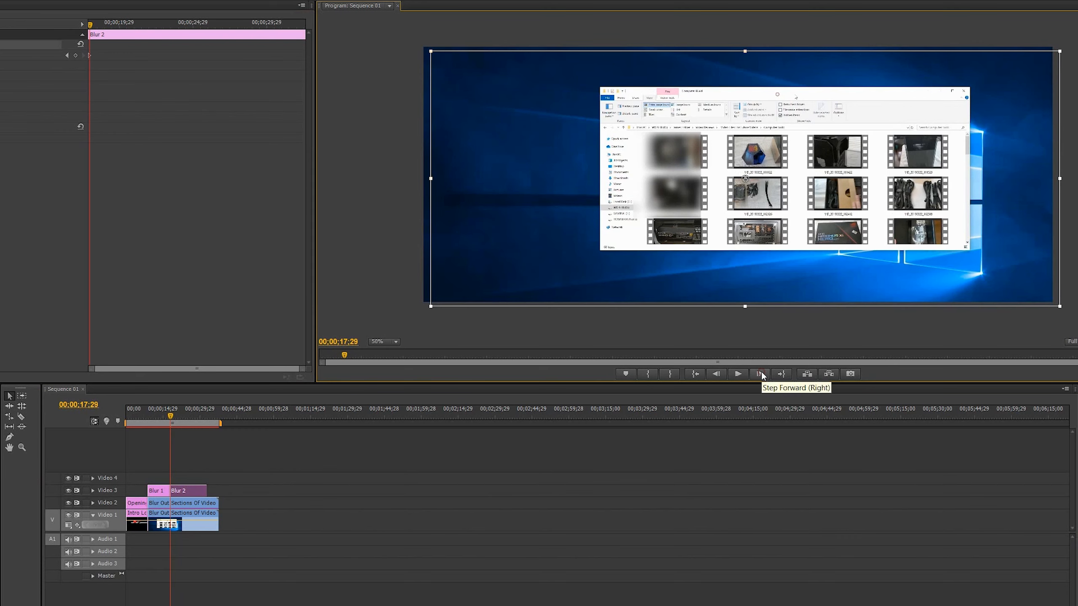
drag(692, 187, 701, 188)
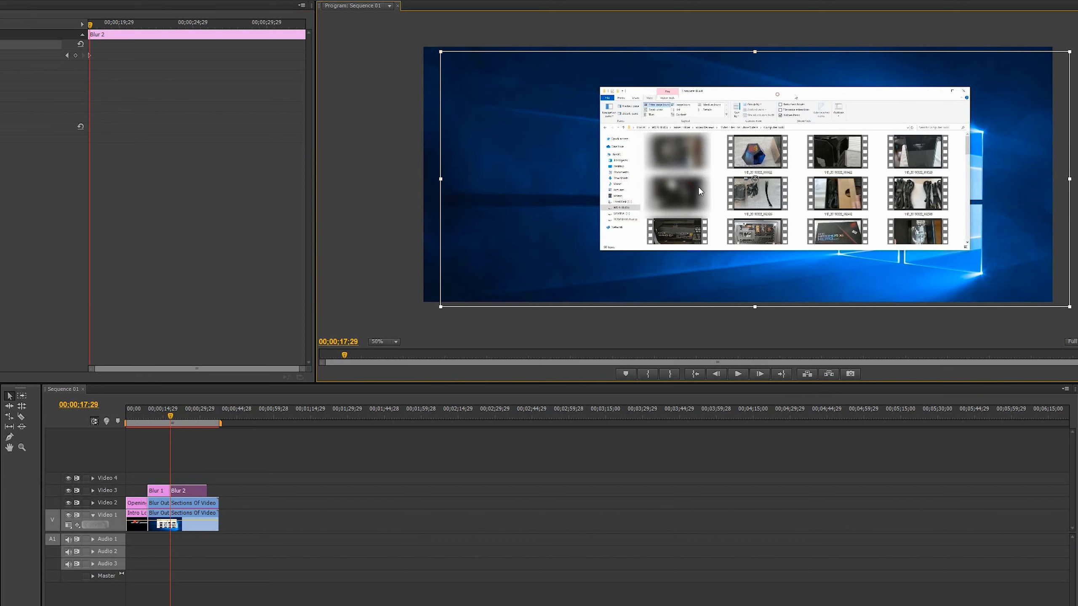
click(759, 374)
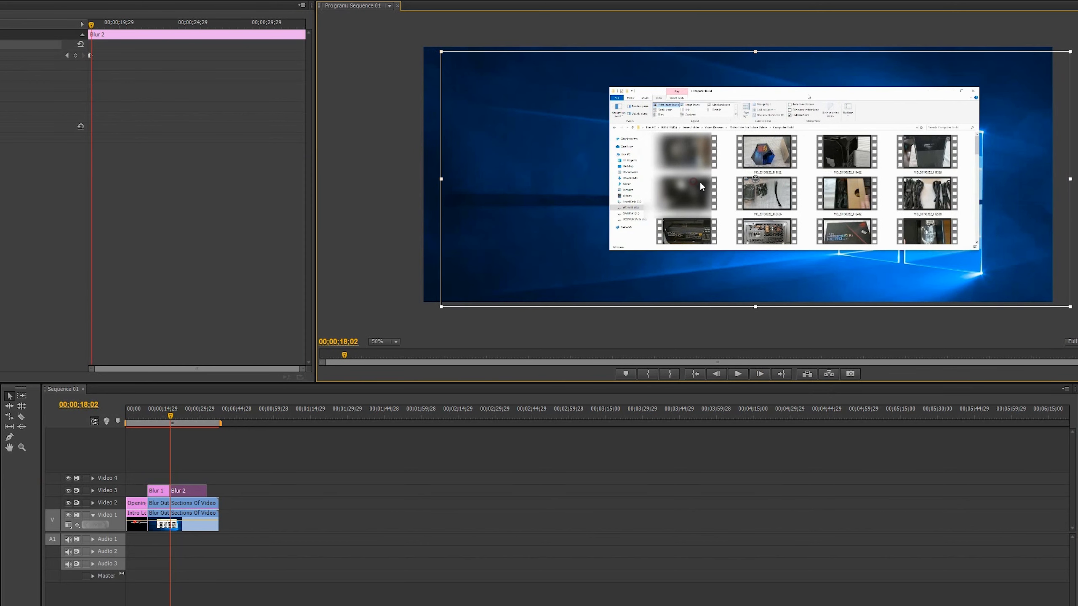
click(760, 373)
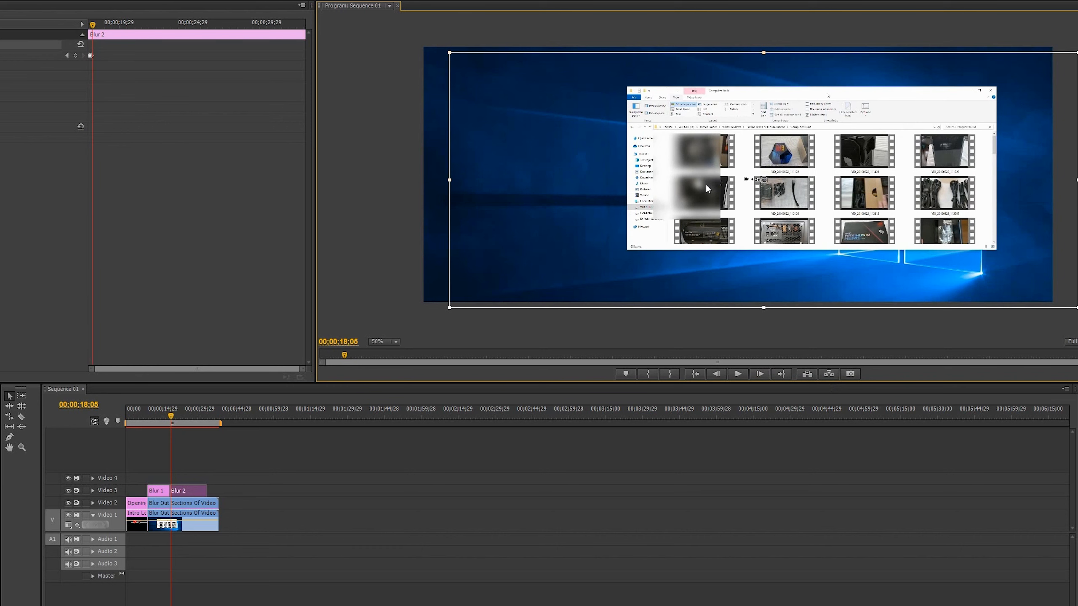
drag(705, 184, 723, 178)
Keyframe Blur 2's position over the moving thumbnails at the following three-frame intervals, ending at 00;00;18;14.
click(760, 373)
drag(714, 185, 731, 187)
click(760, 373)
click(710, 179)
drag(711, 181, 743, 156)
click(760, 373)
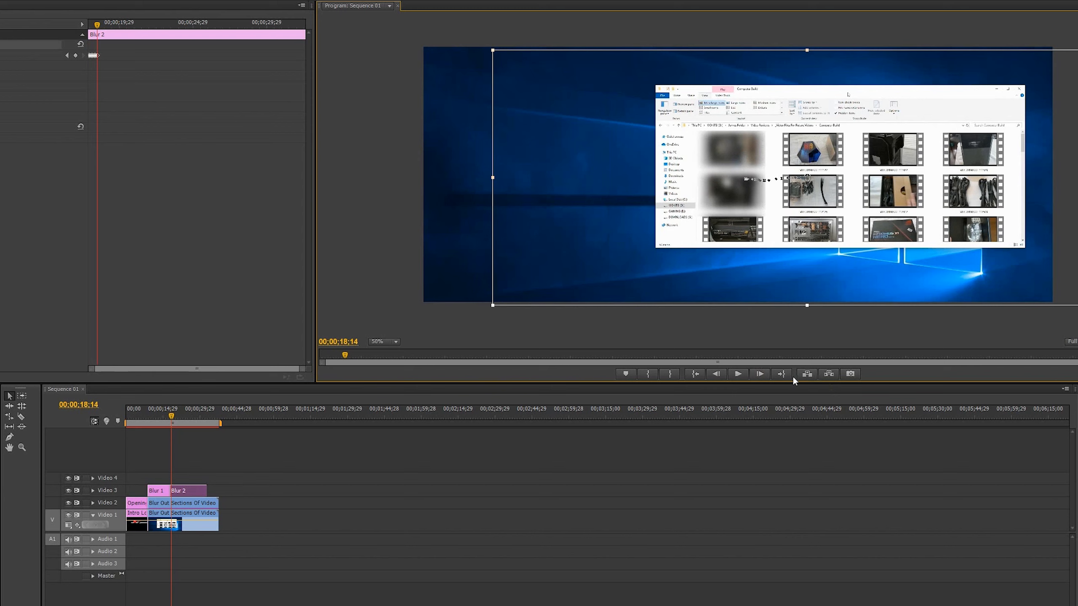
Continue from 00;00;18;17, shifting Blur 2 with the thumbnails as the window moves back left.
click(759, 374)
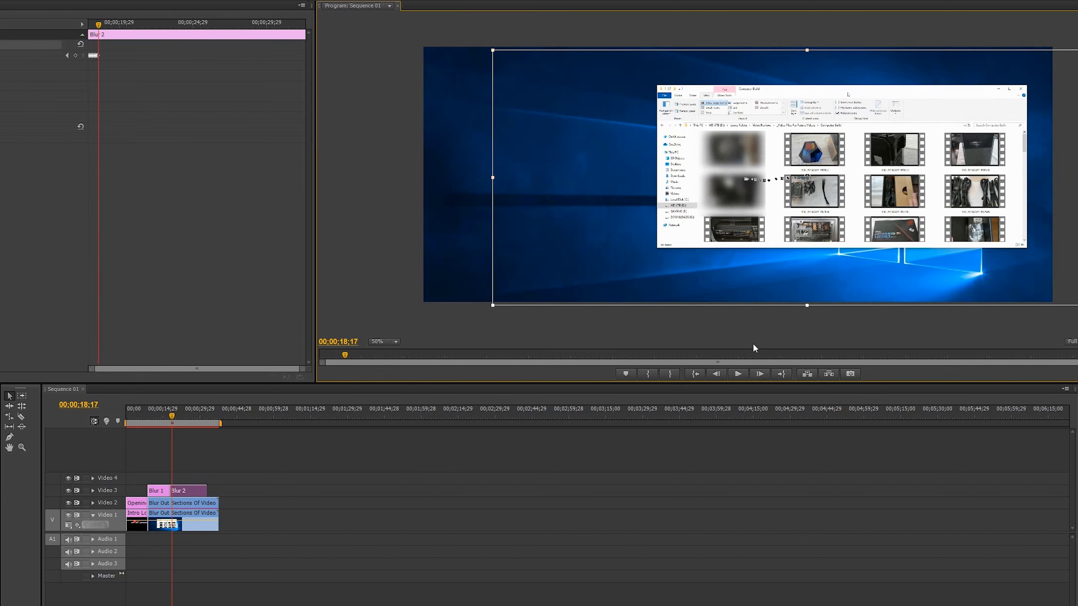
click(760, 374)
click(760, 373)
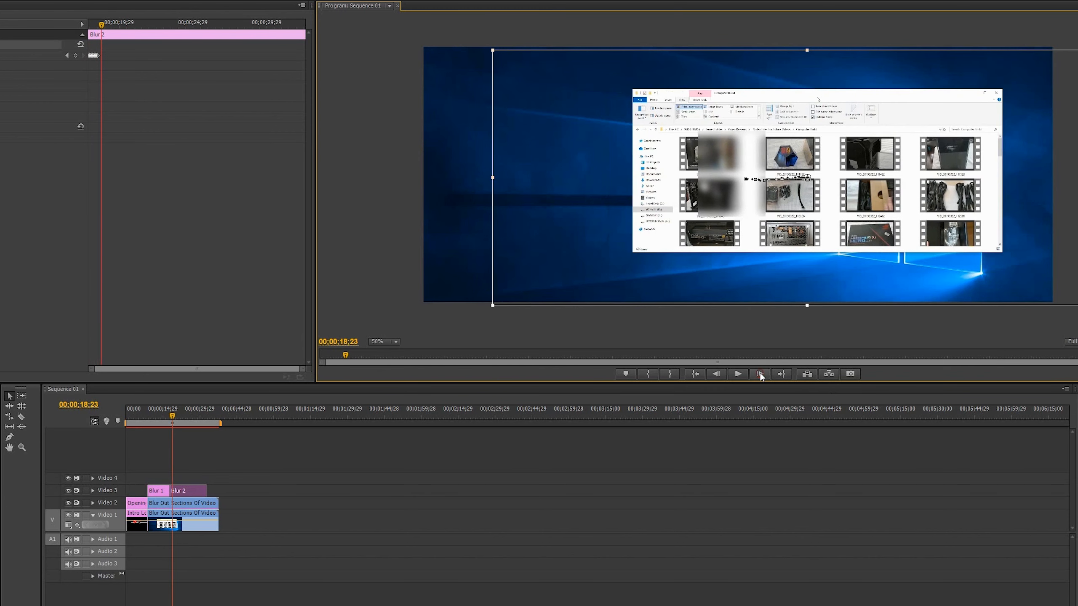
drag(721, 146, 654, 200)
click(760, 373)
click(760, 374)
click(759, 373)
Advance through the rest of the window's movement and keep Blur 2 aligned over the same thumbnails.
click(760, 374)
drag(638, 193, 652, 172)
click(759, 374)
click(759, 373)
click(760, 373)
click(759, 373)
click(760, 373)
click(759, 374)
click(759, 373)
click(759, 374)
click(759, 374)
click(761, 374)
Find the last frame before the folder contents scroll and trim the end of Blur 2 to 00;00;26;17.
click(759, 373)
click(738, 374)
click(738, 374)
click(759, 373)
click(760, 374)
click(762, 375)
click(761, 372)
click(762, 372)
click(764, 374)
click(764, 373)
click(765, 374)
click(765, 373)
drag(207, 491, 184, 490)
drag(185, 490, 190, 491)
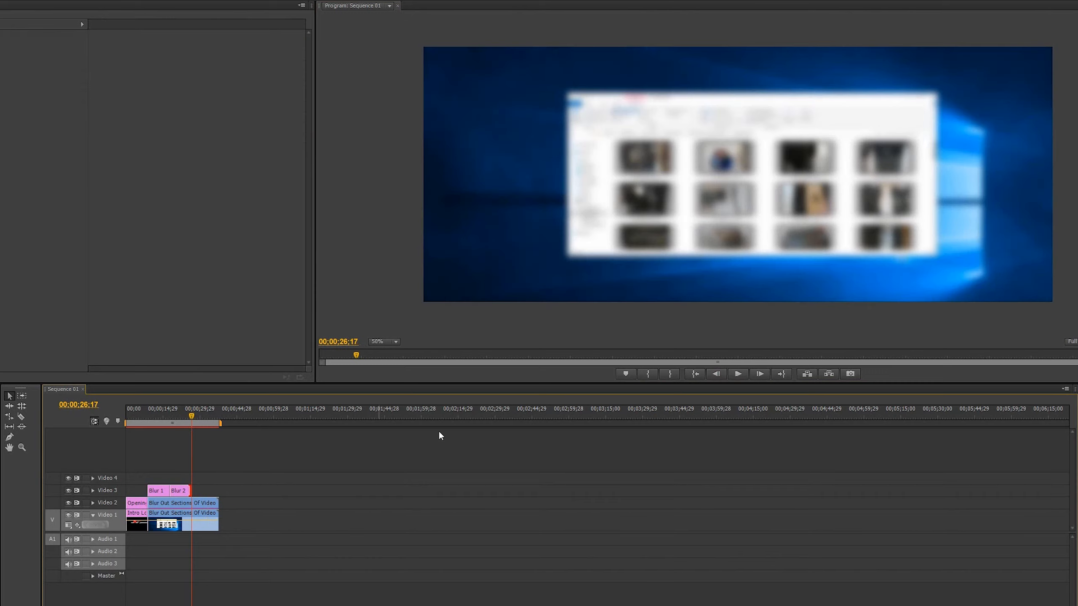
Play the sequence from within Blur 1 into Blur 2 to check how the blur follows the window.
drag(188, 414, 163, 410)
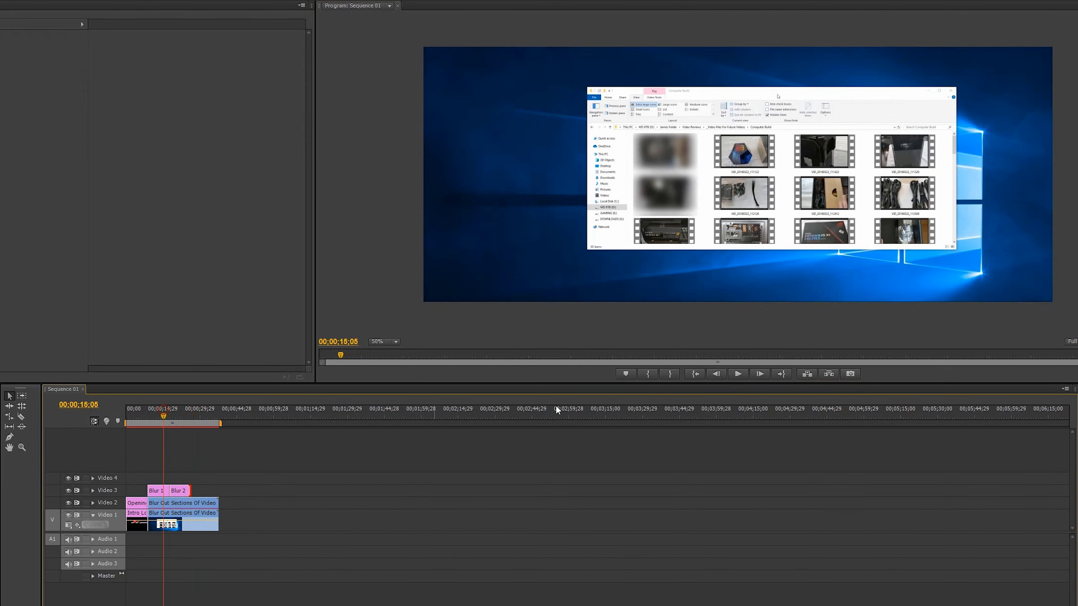
click(737, 373)
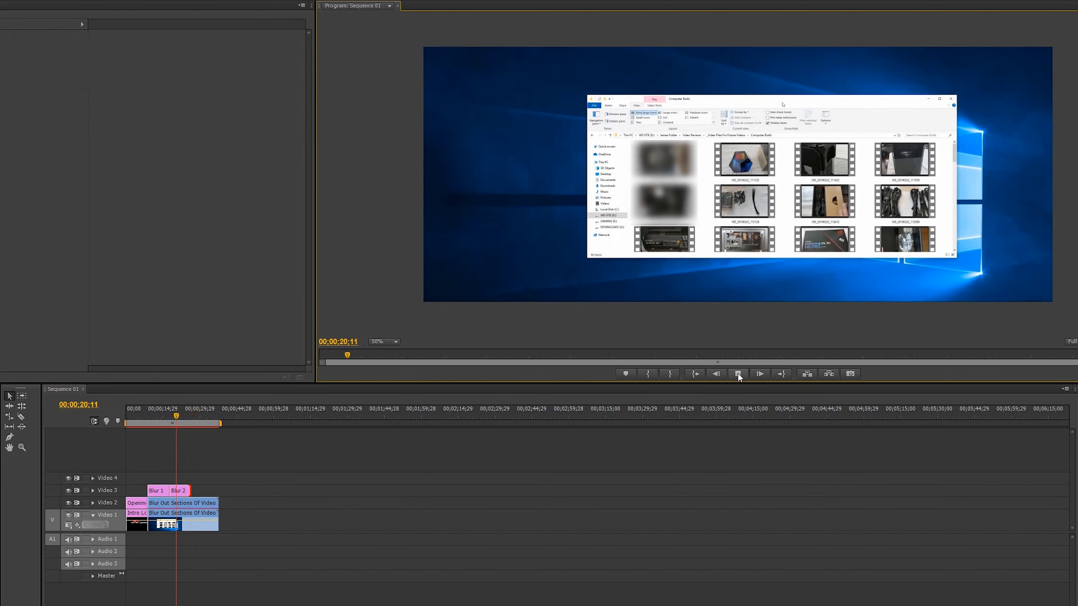
click(738, 373)
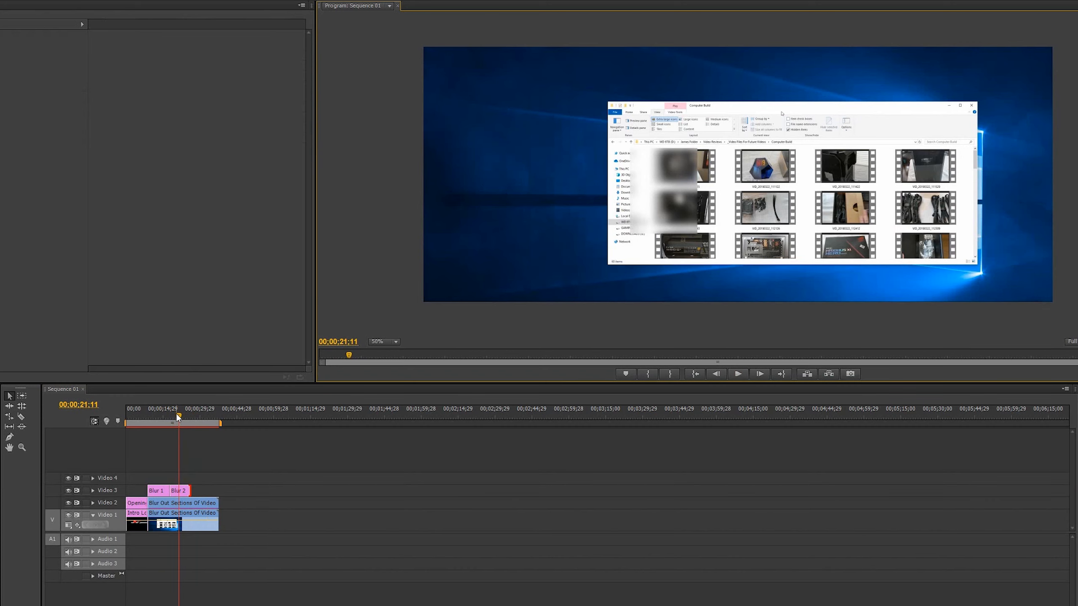
Locate the misaligned frames and shift Blur 2 slightly left over the thumbnails at 00;00;19;20 and 00;00;19;23.
drag(176, 413, 172, 411)
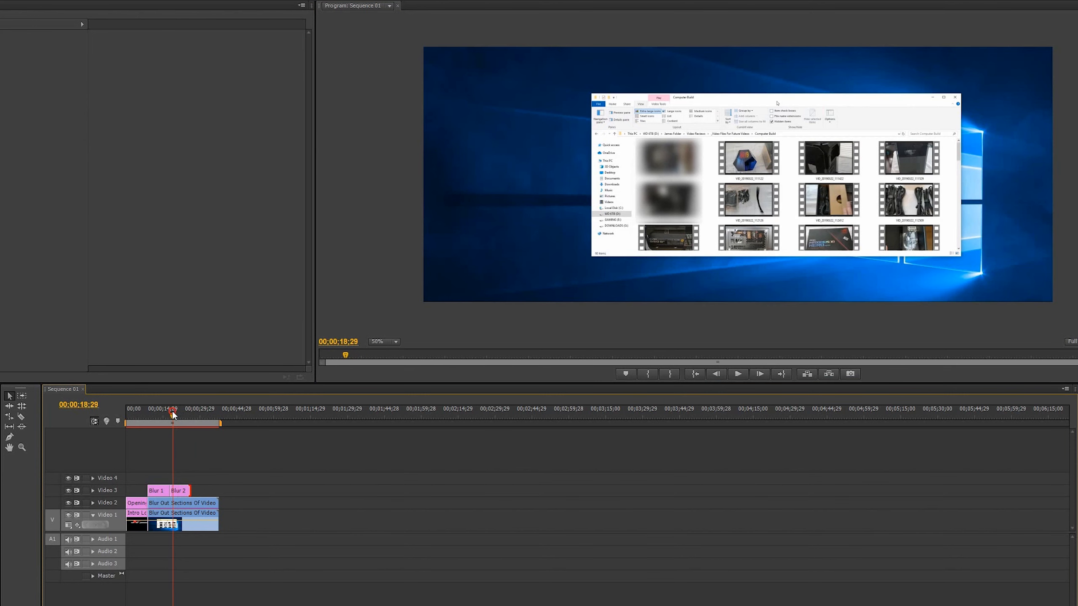
click(762, 371)
click(761, 371)
click(761, 371)
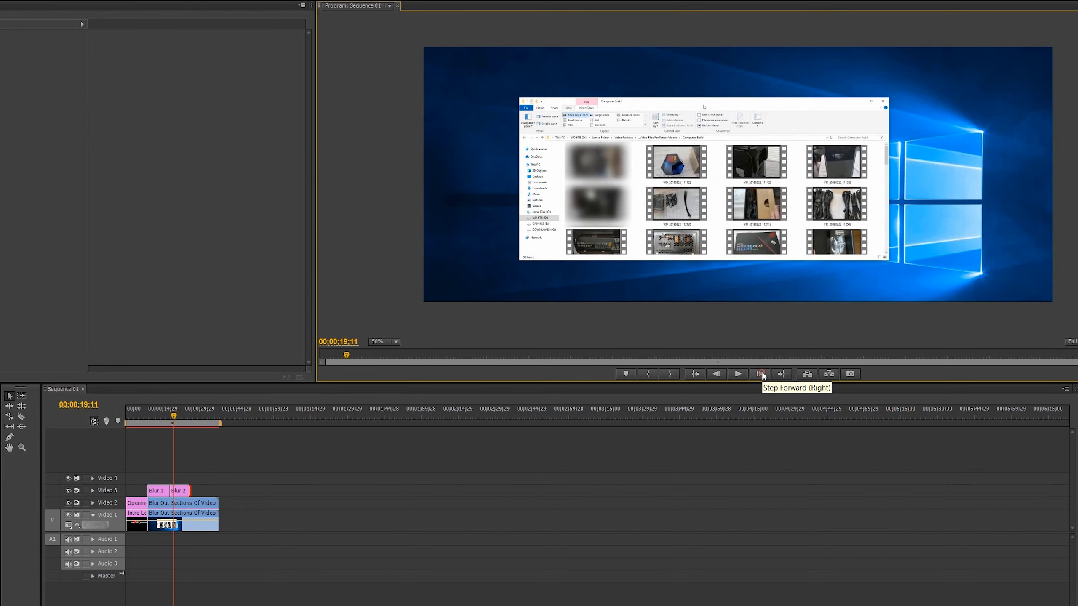
click(762, 371)
click(761, 372)
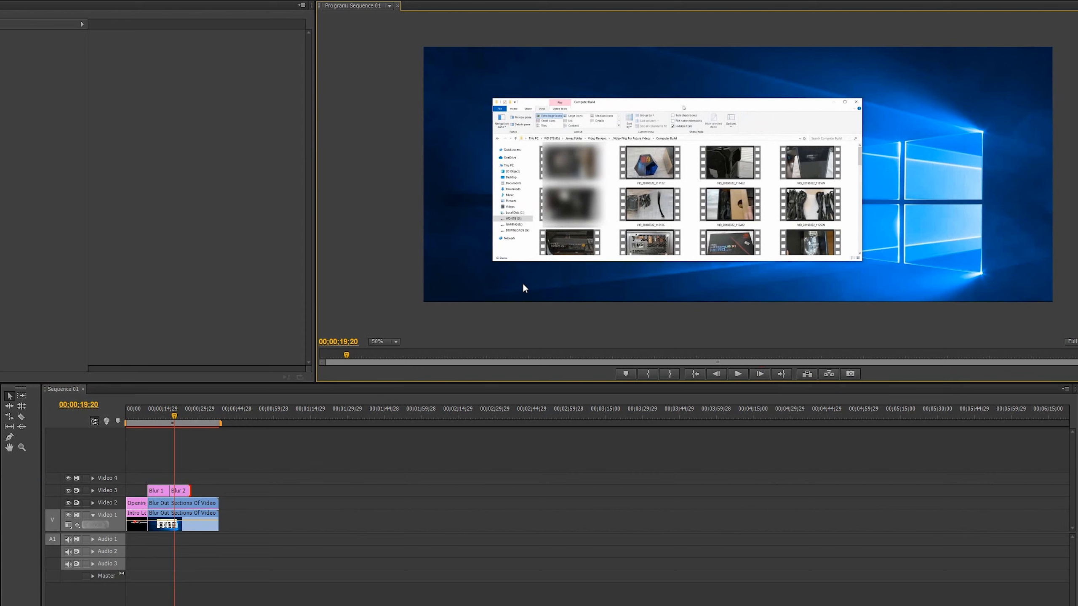
click(575, 192)
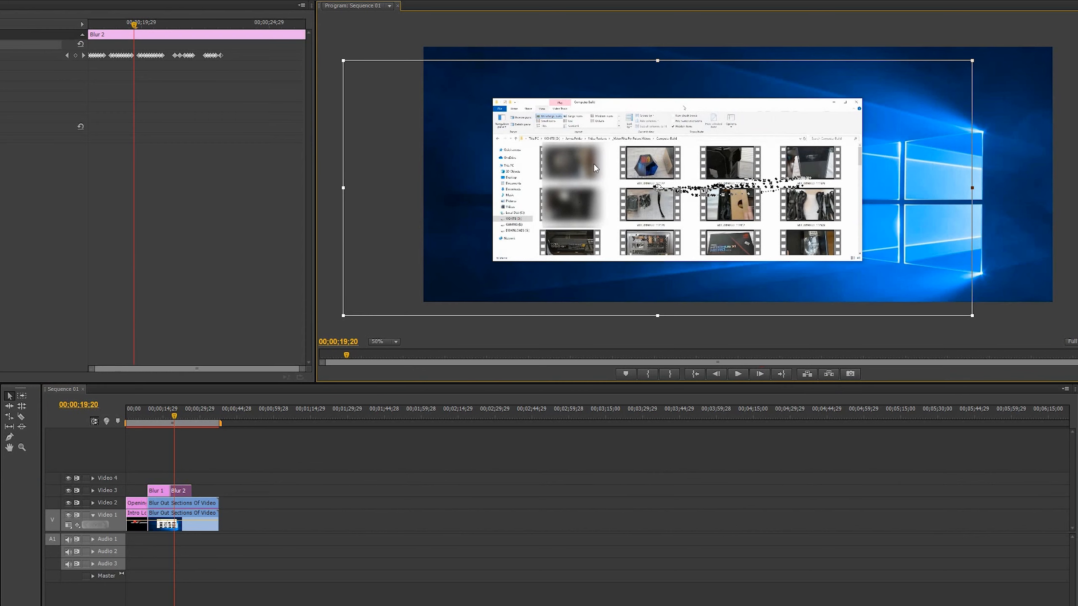
drag(573, 167, 569, 167)
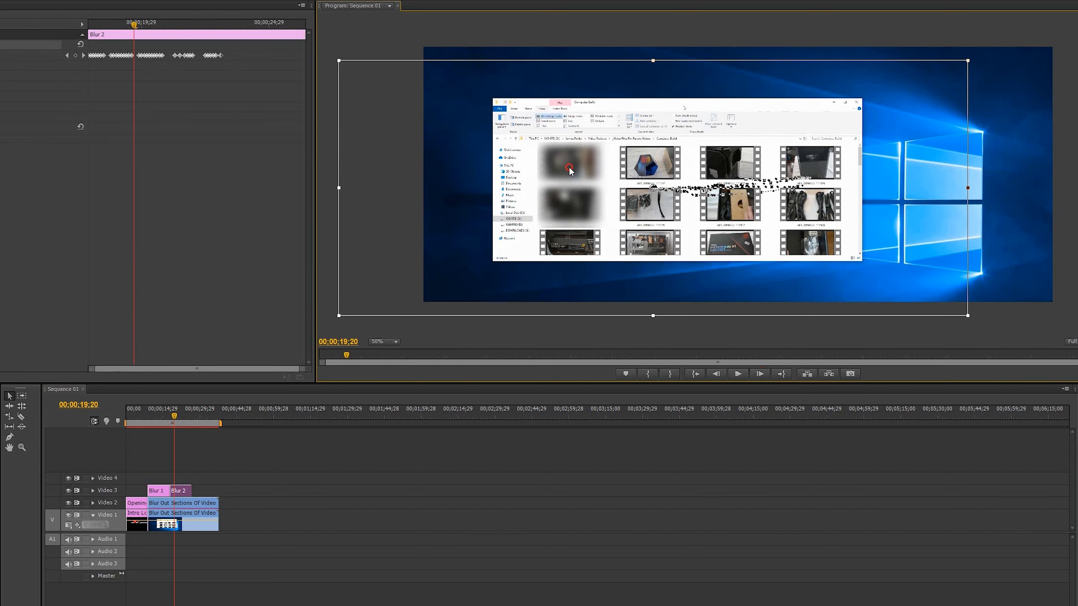
click(760, 374)
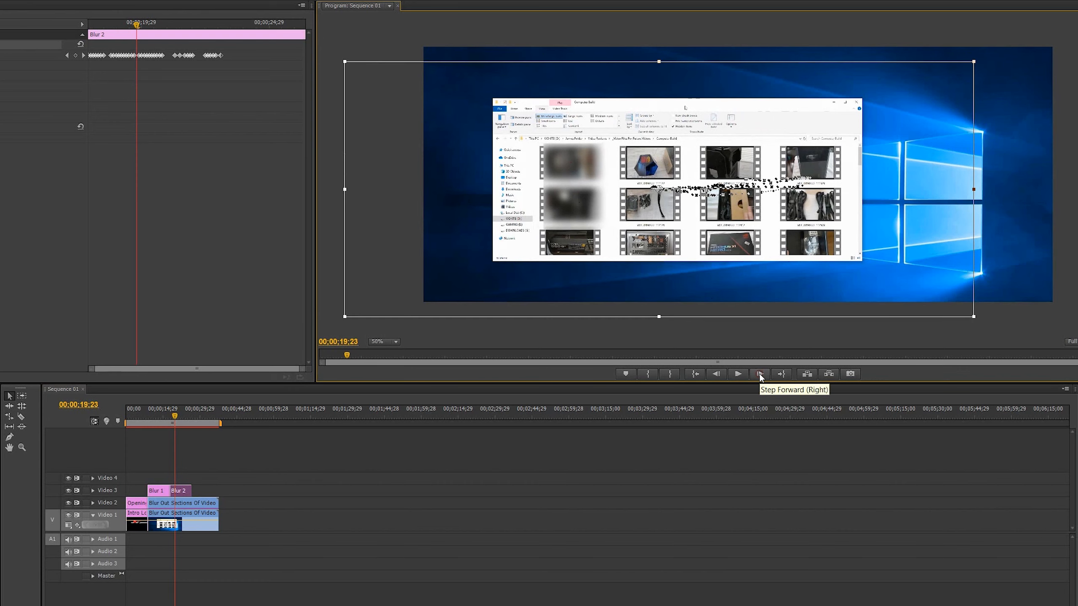
drag(579, 184, 573, 183)
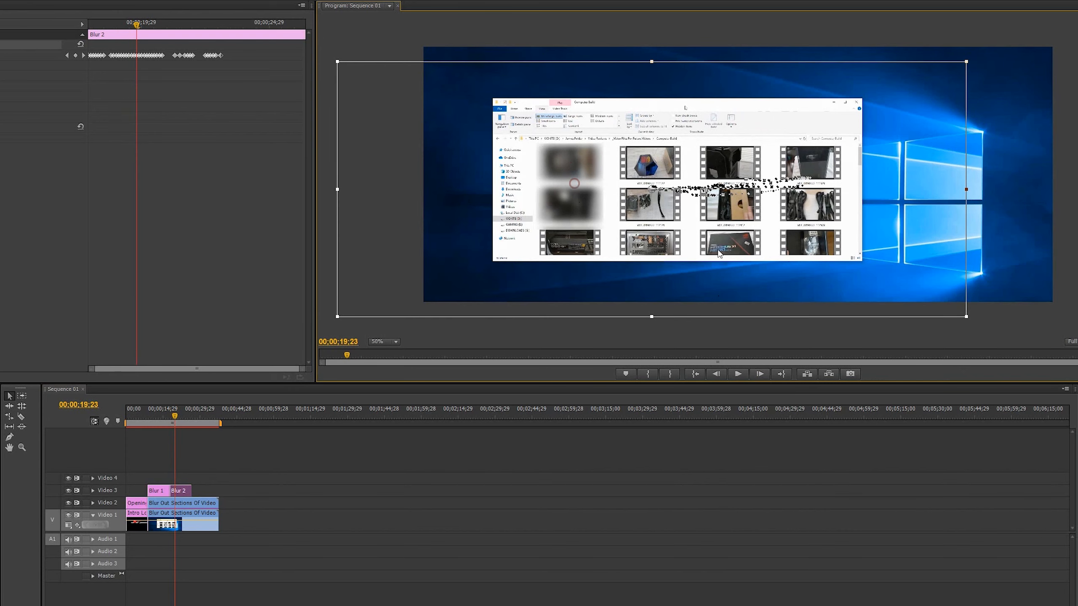
Check the frames up to 00;00;20;26 and move Blur 2 slightly right to cover the thumbnails there.
click(759, 374)
click(759, 374)
click(760, 375)
click(760, 374)
click(759, 374)
click(760, 374)
click(759, 374)
click(760, 374)
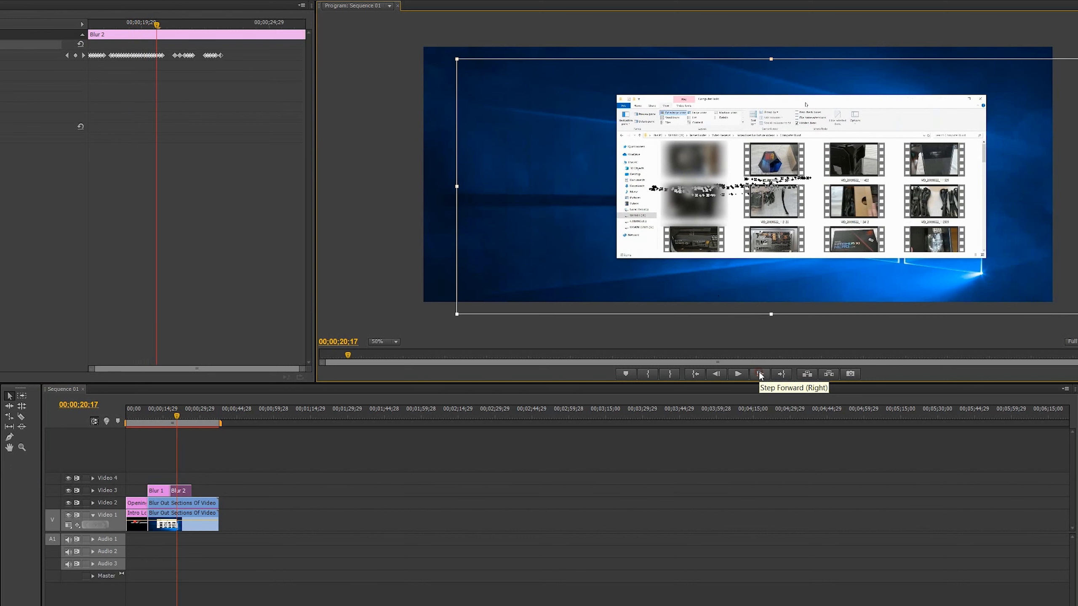
click(760, 374)
click(759, 374)
click(760, 374)
click(760, 374)
click(759, 374)
click(759, 374)
click(759, 374)
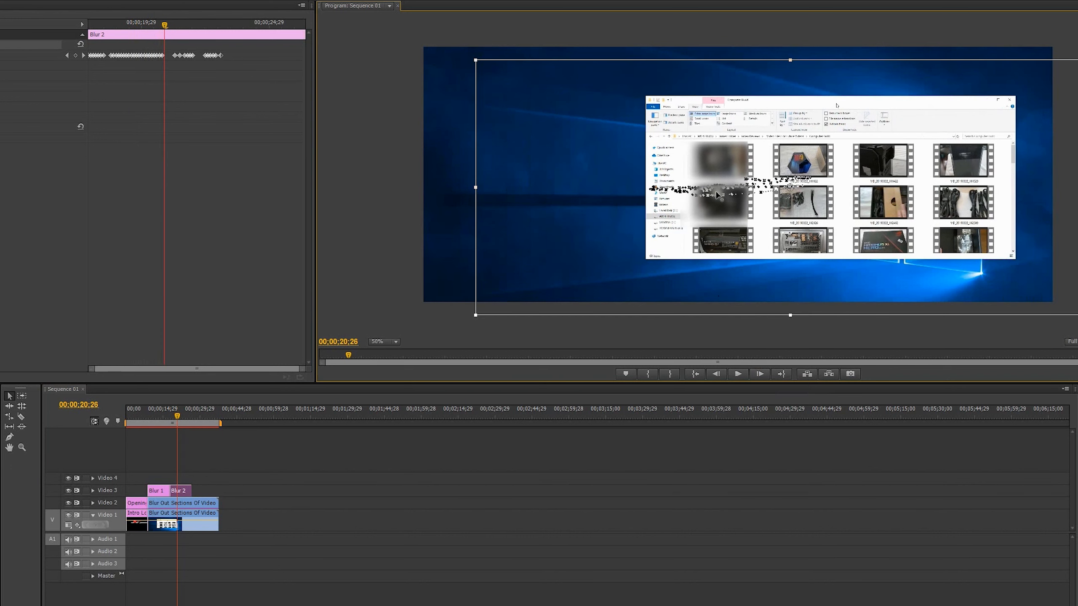
drag(728, 170, 736, 169)
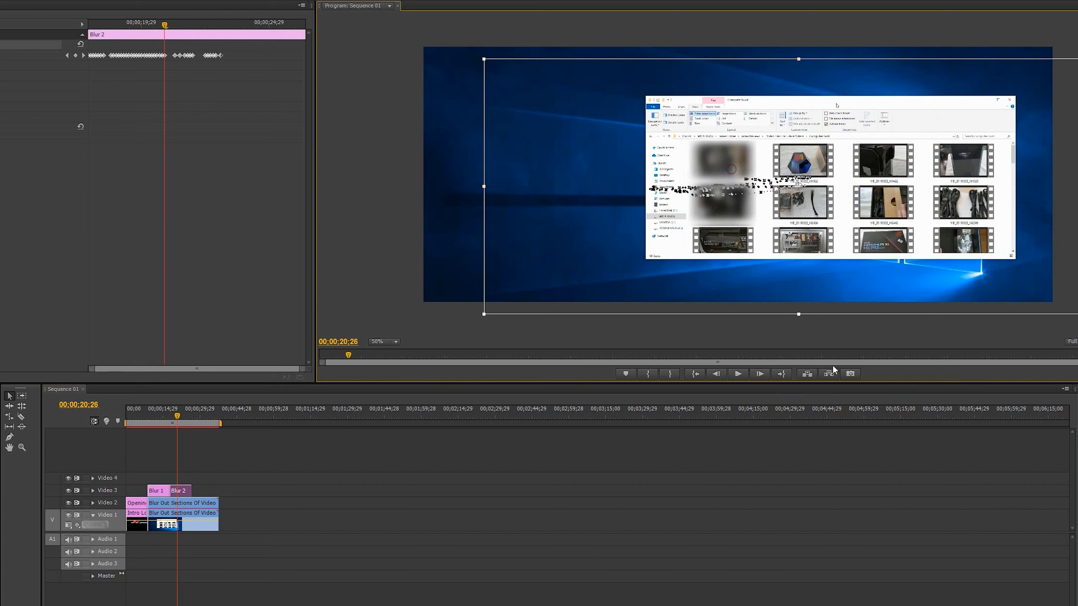
Fine-tune Blur 2's placement over the thumbnails in the frames up to 00;00;21;05.
click(759, 374)
click(759, 374)
click(760, 374)
click(759, 374)
click(759, 373)
click(759, 374)
Go through the frames up to 00;00;22;17 and correct Blur 2 where it drifts off the thumbnails.
click(759, 374)
click(760, 374)
click(760, 374)
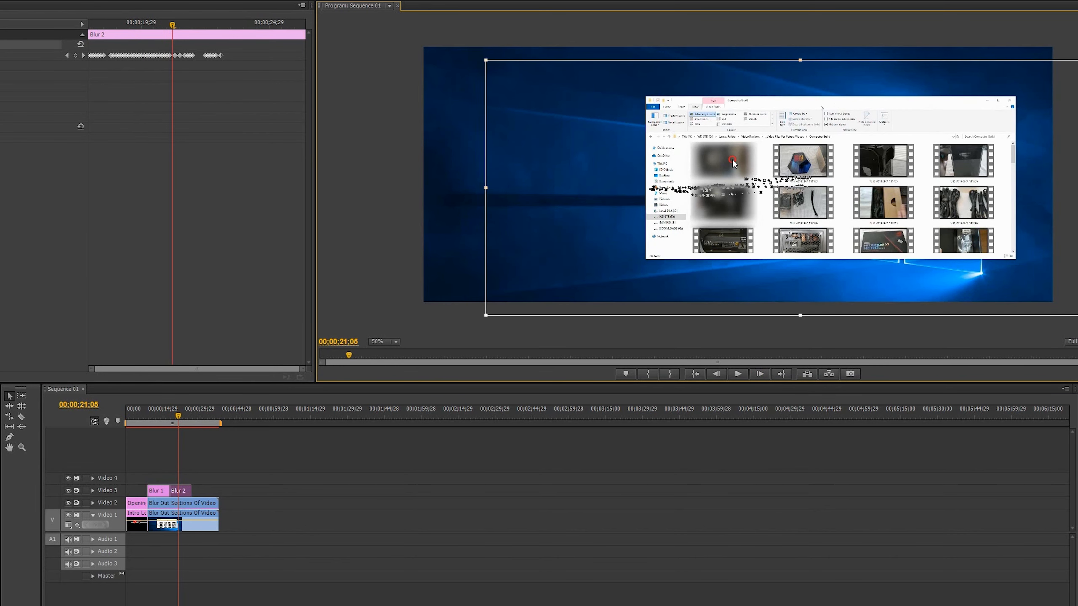
click(760, 374)
click(759, 374)
click(759, 374)
click(759, 374)
click(759, 373)
click(760, 374)
click(759, 374)
click(759, 374)
click(759, 373)
click(759, 374)
drag(662, 164, 665, 163)
click(763, 373)
click(764, 373)
click(764, 372)
click(764, 373)
click(764, 372)
click(764, 372)
click(764, 372)
click(760, 374)
click(759, 374)
click(760, 374)
click(759, 374)
click(760, 374)
click(759, 373)
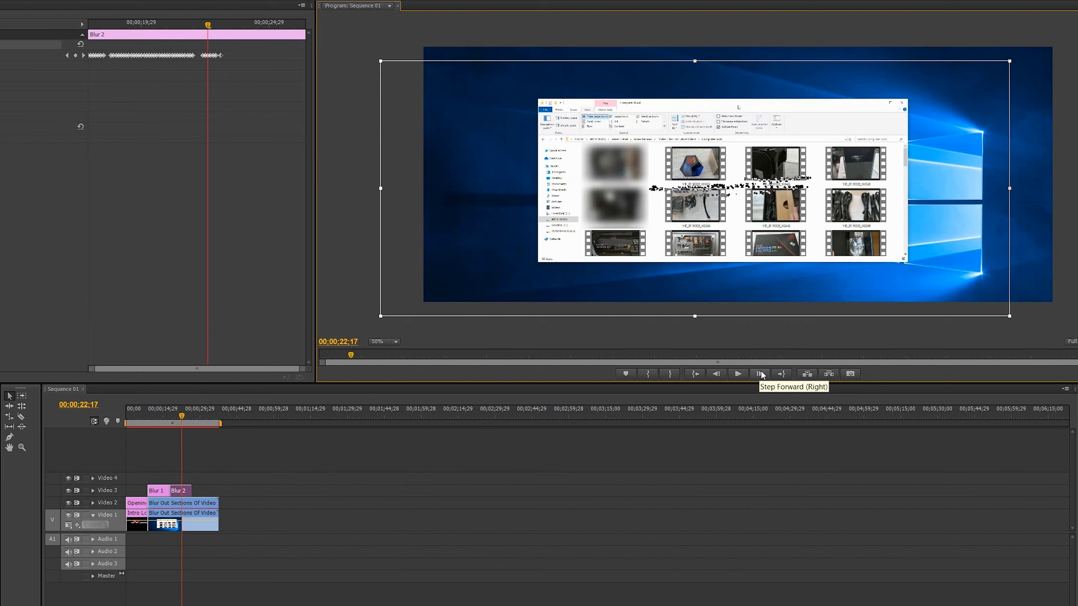
Play through Blur 2 to check the corrected tracking until the clip ends.
key(Up)
click(738, 373)
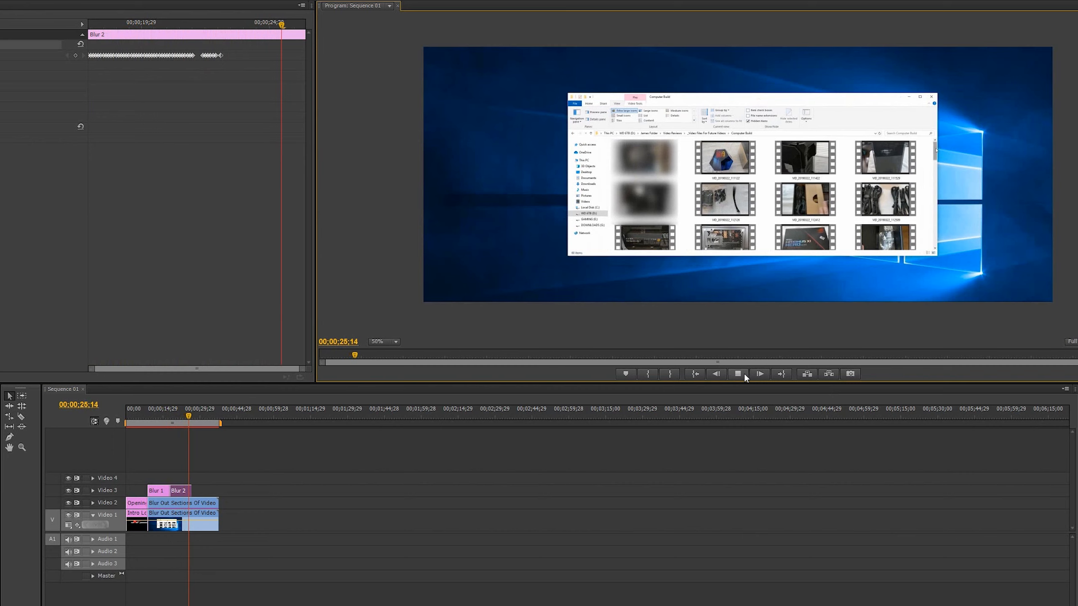
click(739, 373)
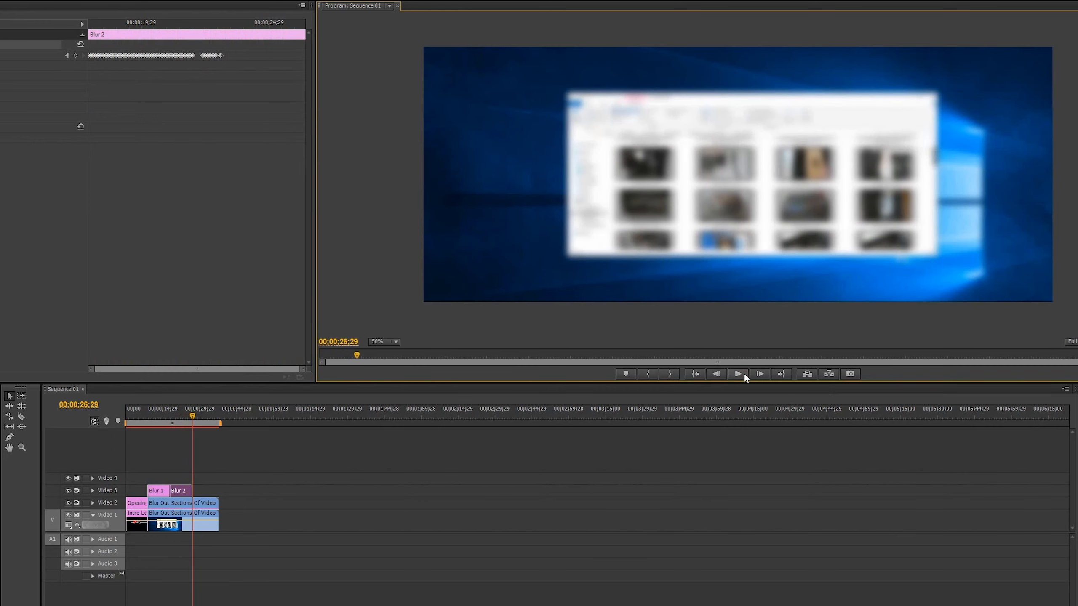
Return the playhead to 00;00;26;17, the first frame after the end of Blur 2.
click(717, 374)
click(718, 374)
click(719, 375)
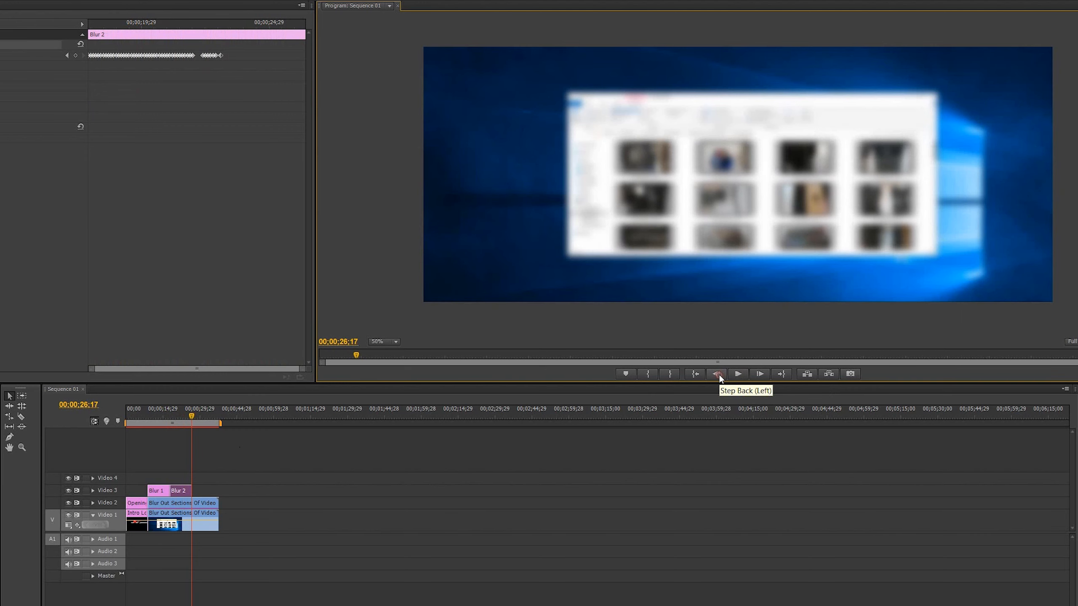
click(719, 374)
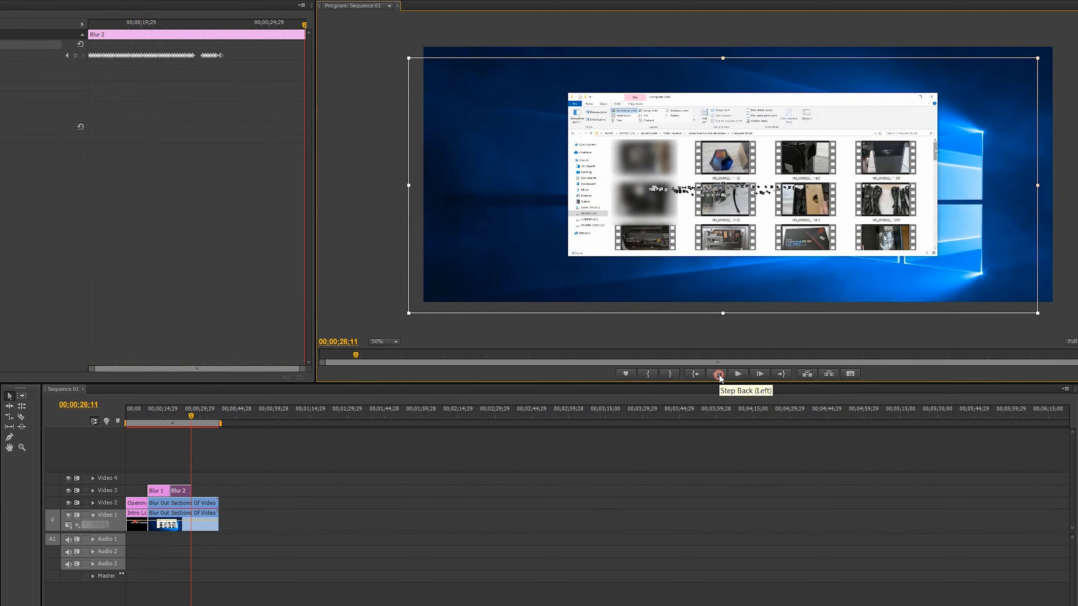
click(760, 374)
click(760, 373)
click(760, 374)
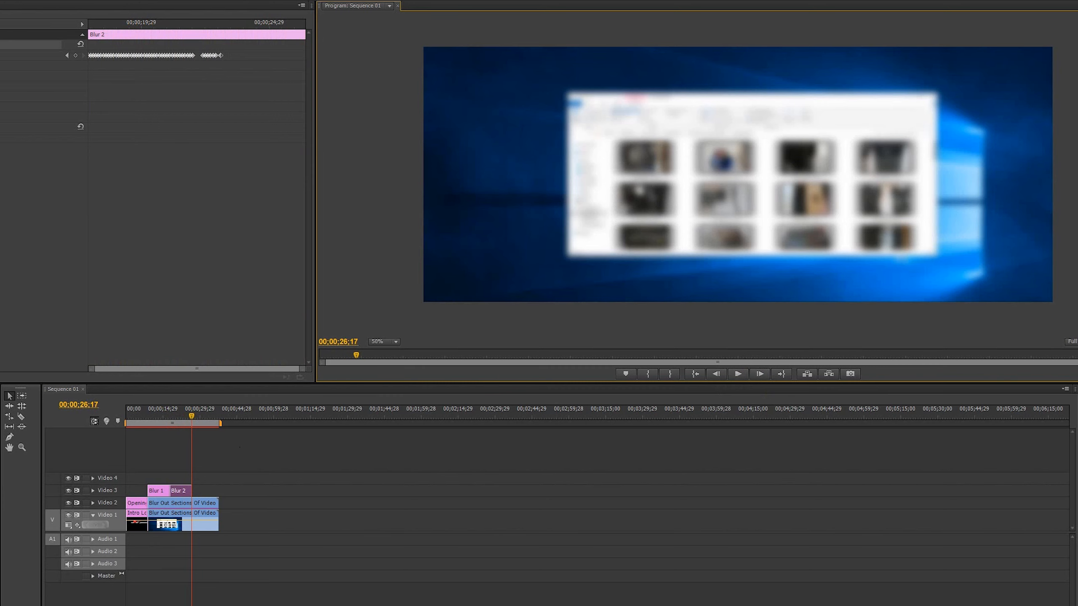
Create a title named Blur 3 with a rectangle about 271 by 345 over the same two thumbnails.
key(ctrl+t)
text(Blur 3)
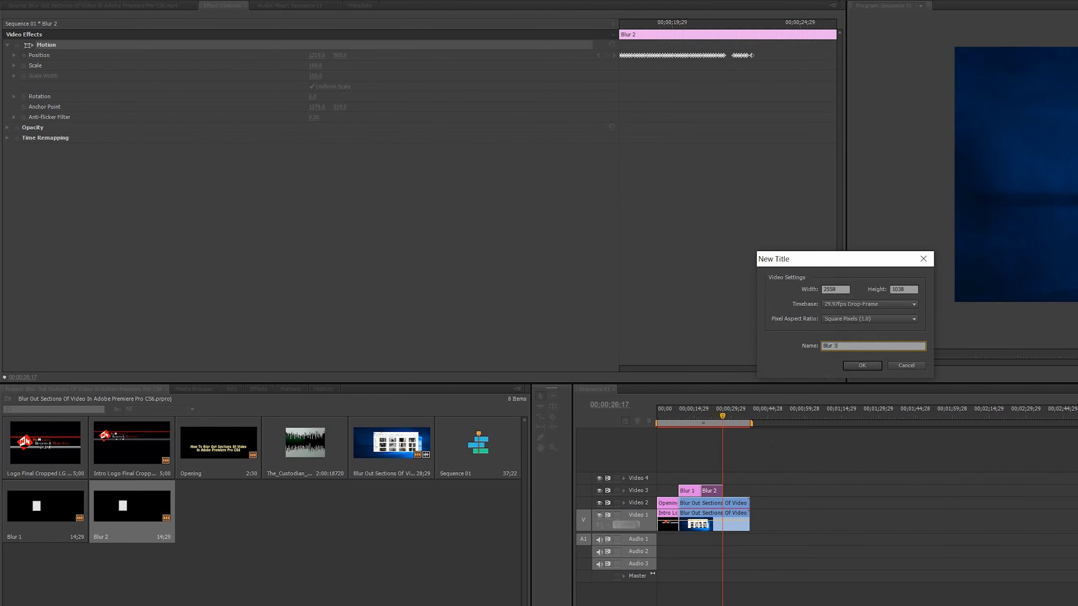
key(Return)
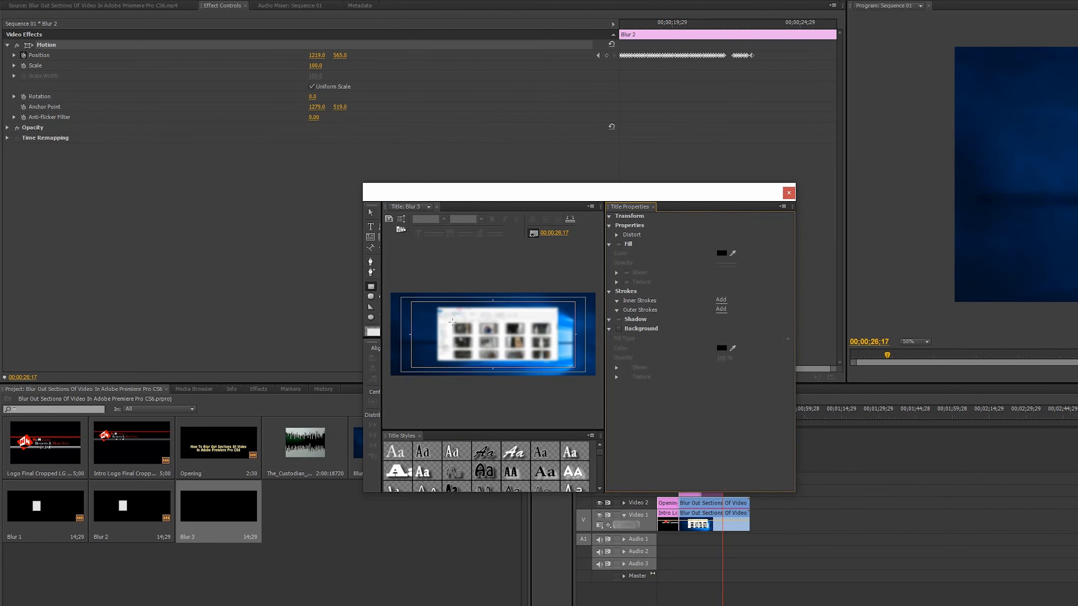
drag(452, 321, 474, 349)
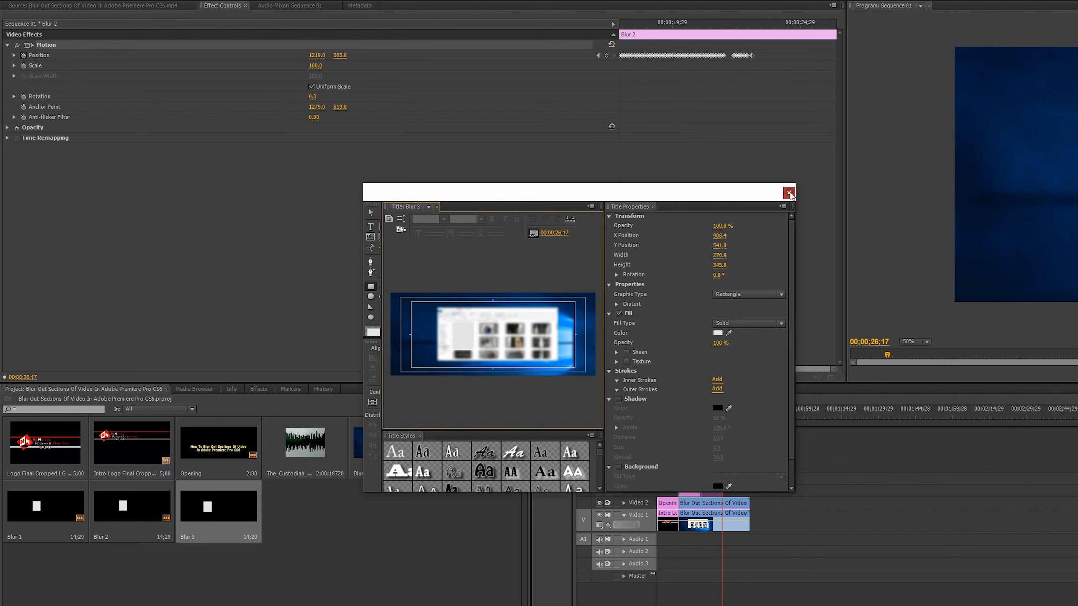
click(789, 194)
Place Blur 3 directly after Blur 2 on Video 3 and select the new clip.
drag(212, 520, 731, 494)
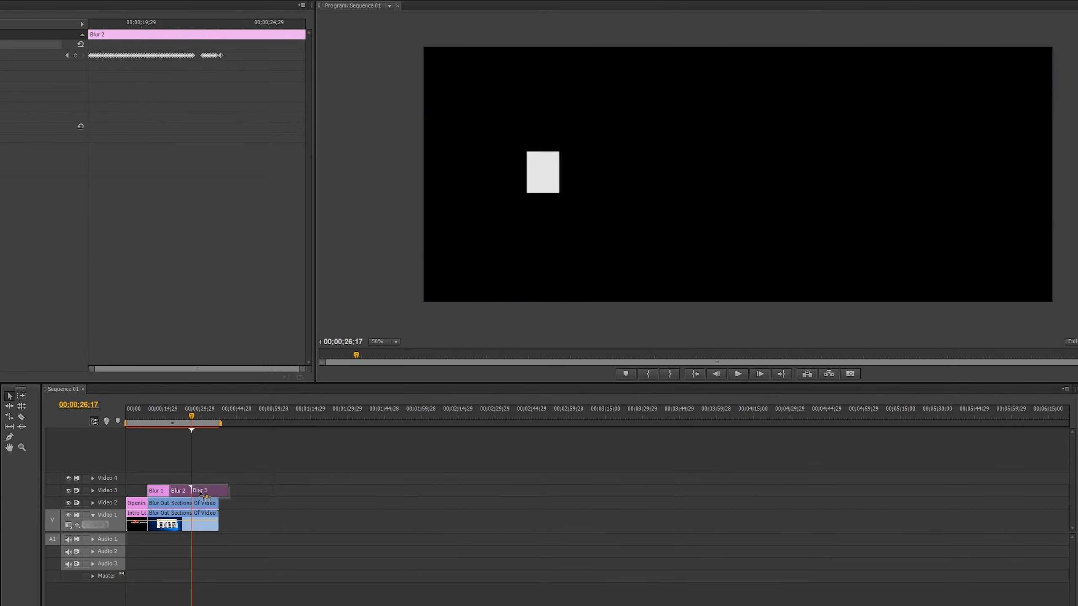
drag(201, 493, 198, 493)
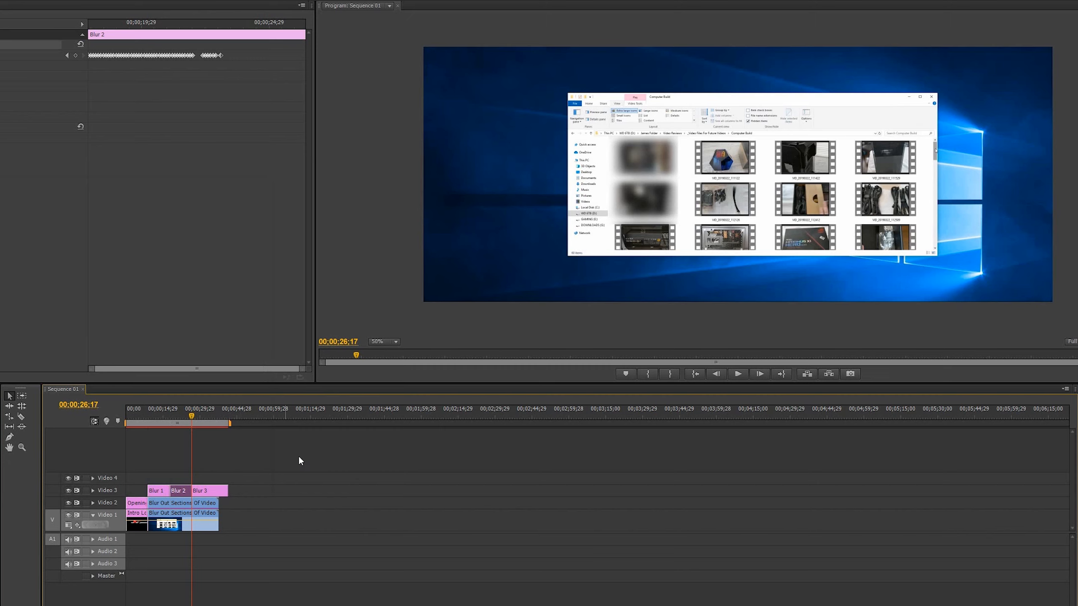
click(218, 491)
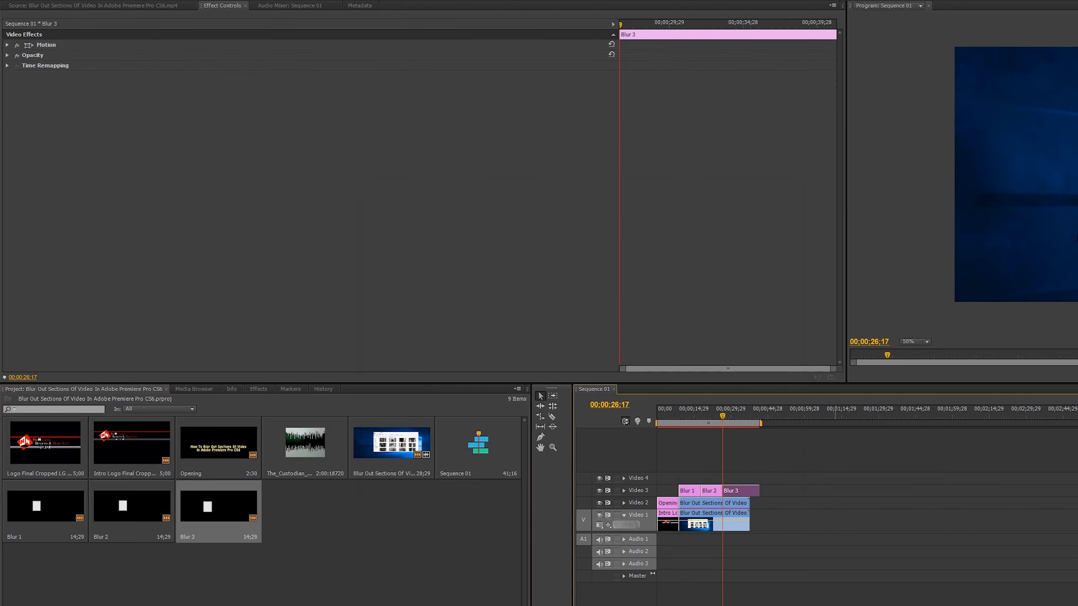
Reopen the Blur 3 title and fine-tune the rectangle's lower edge over the two thumbnails.
click(1061, 174)
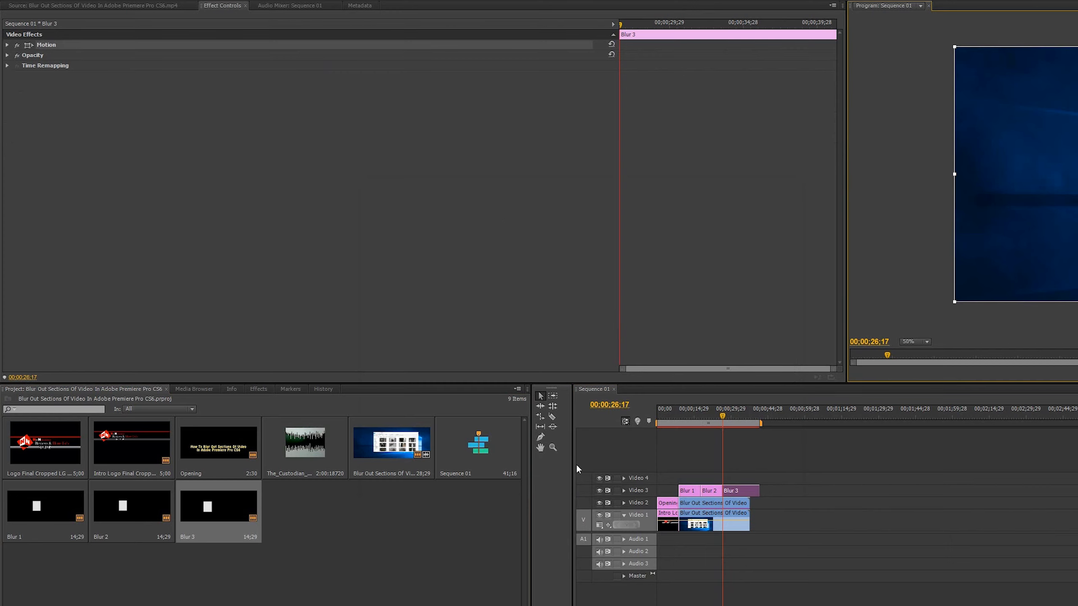
double_click(209, 503)
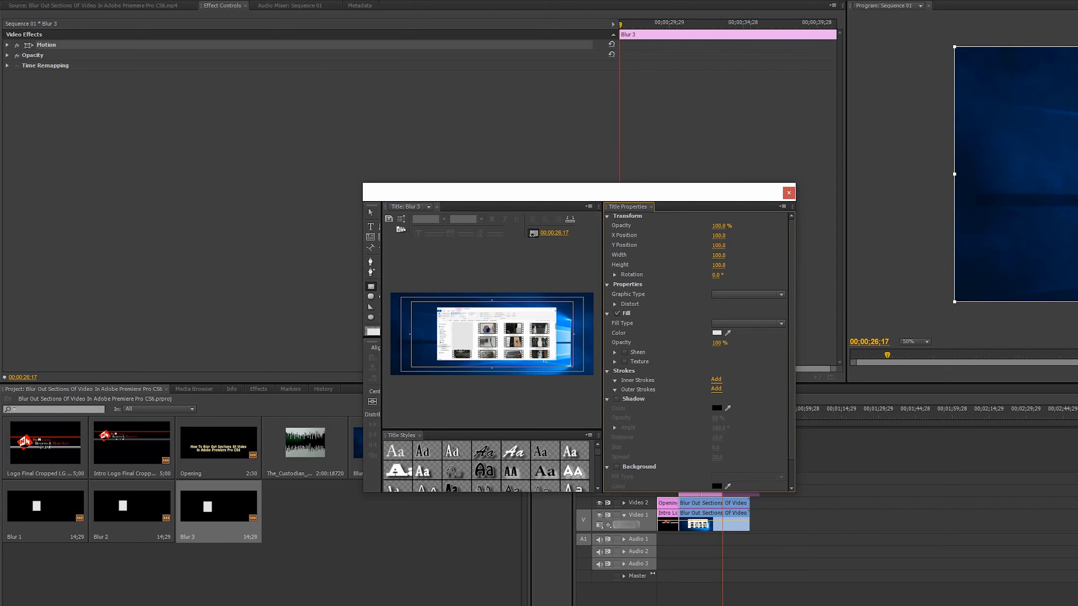
click(462, 351)
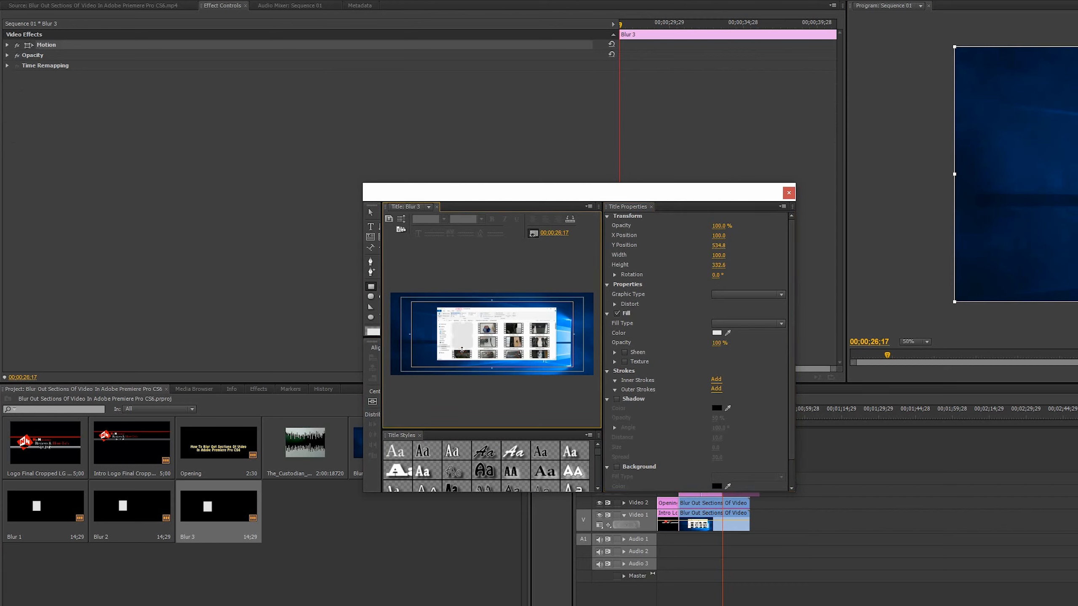
click(462, 349)
drag(462, 350, 462, 351)
click(790, 193)
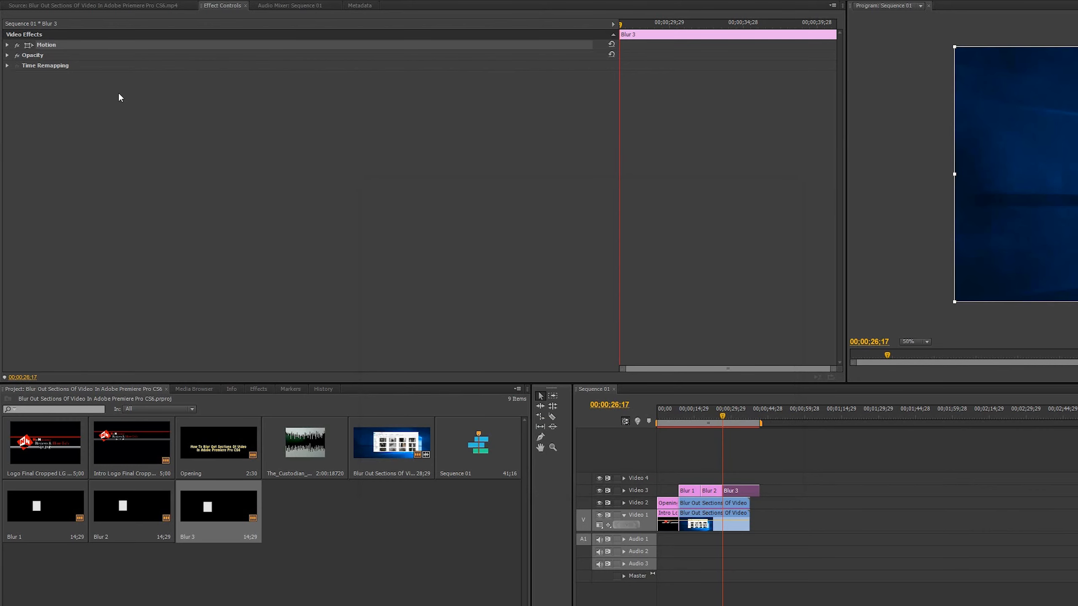
Start Position and Scale keyframes for the Blur 3 clip at 00;00;26;17.
click(7, 45)
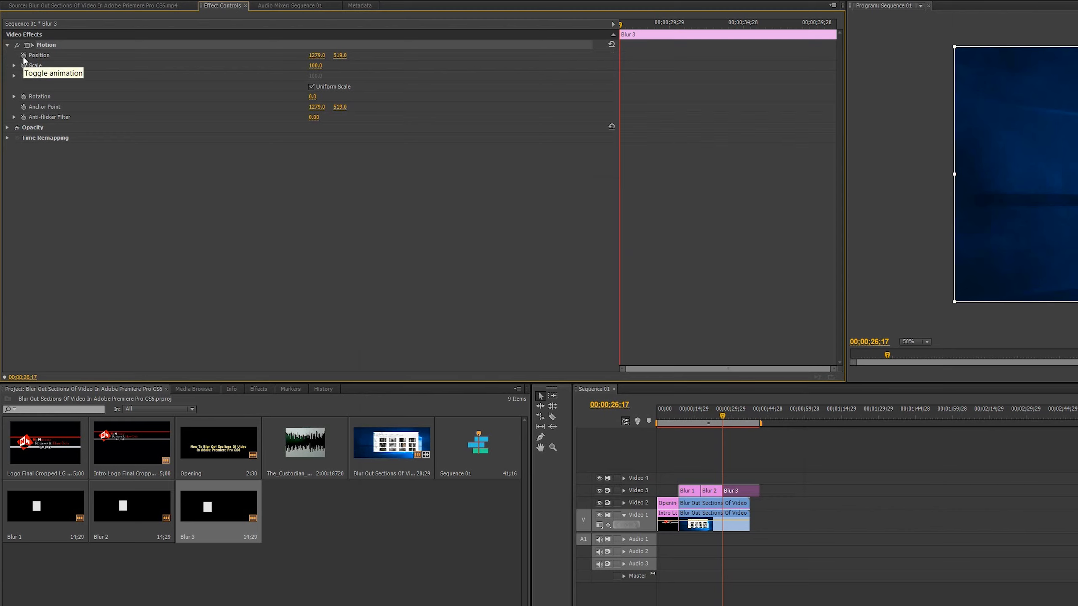
click(23, 56)
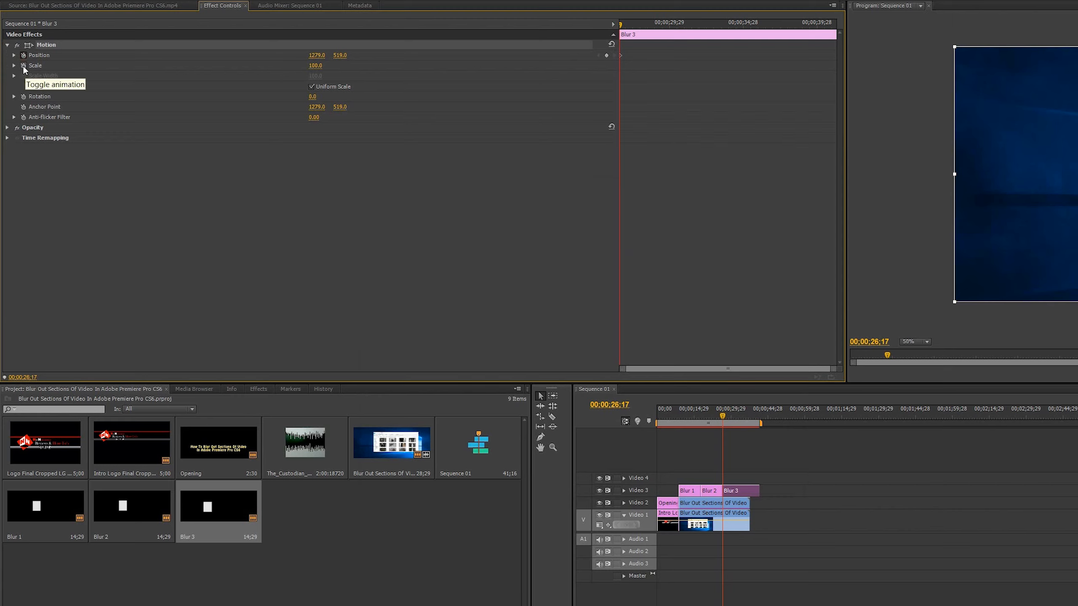
click(23, 67)
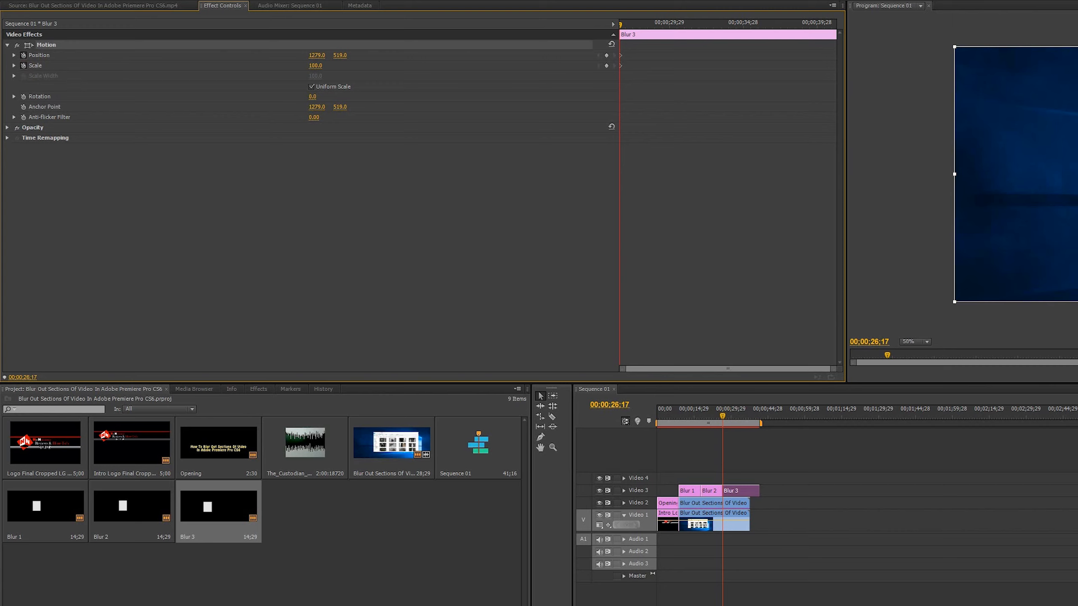
At 00;00;26;20, turn off Uniform Scale for Blur 3 and keyframe Scale Height 94.9 and Position Y 512.
key(space)
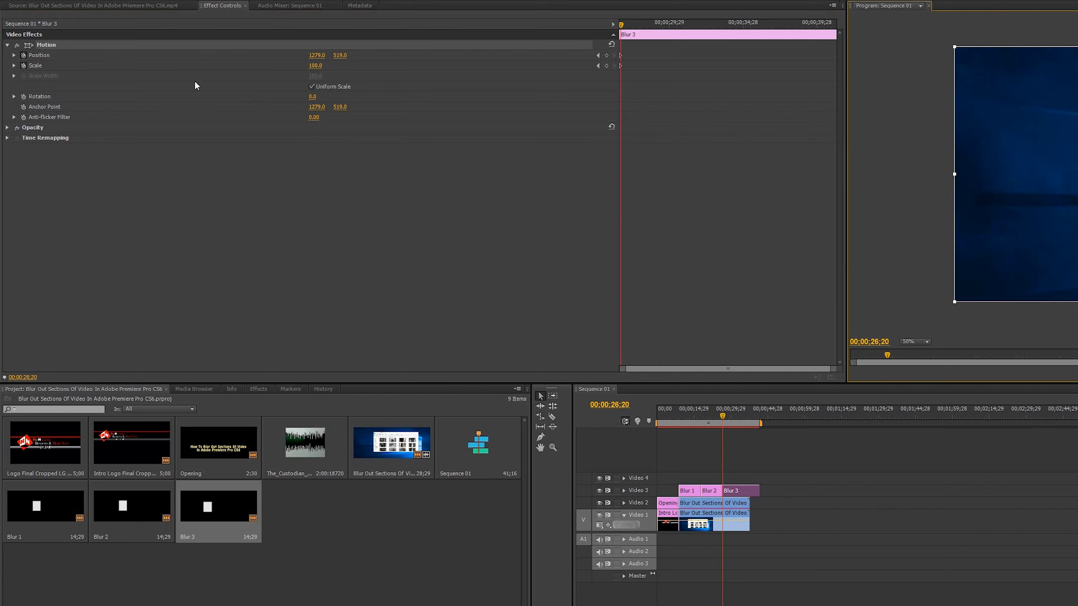
click(311, 87)
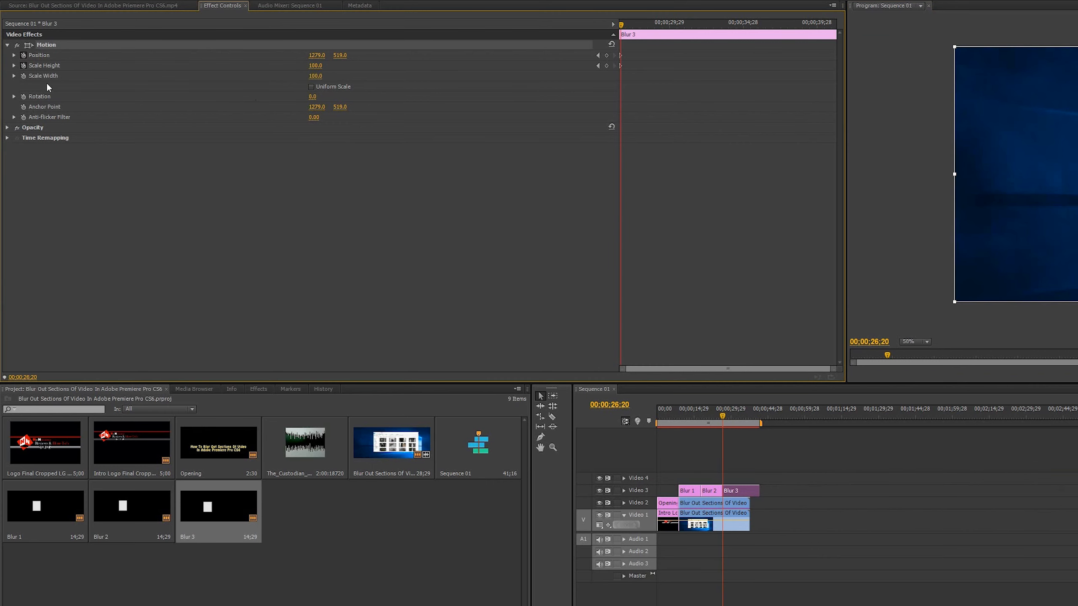
click(14, 55)
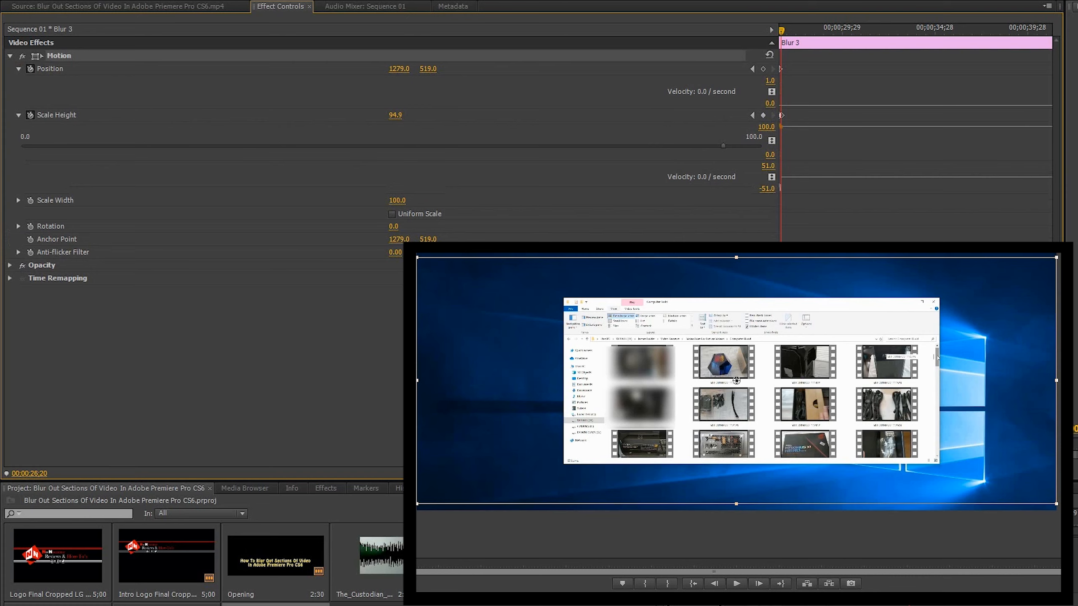
drag(428, 68, 421, 66)
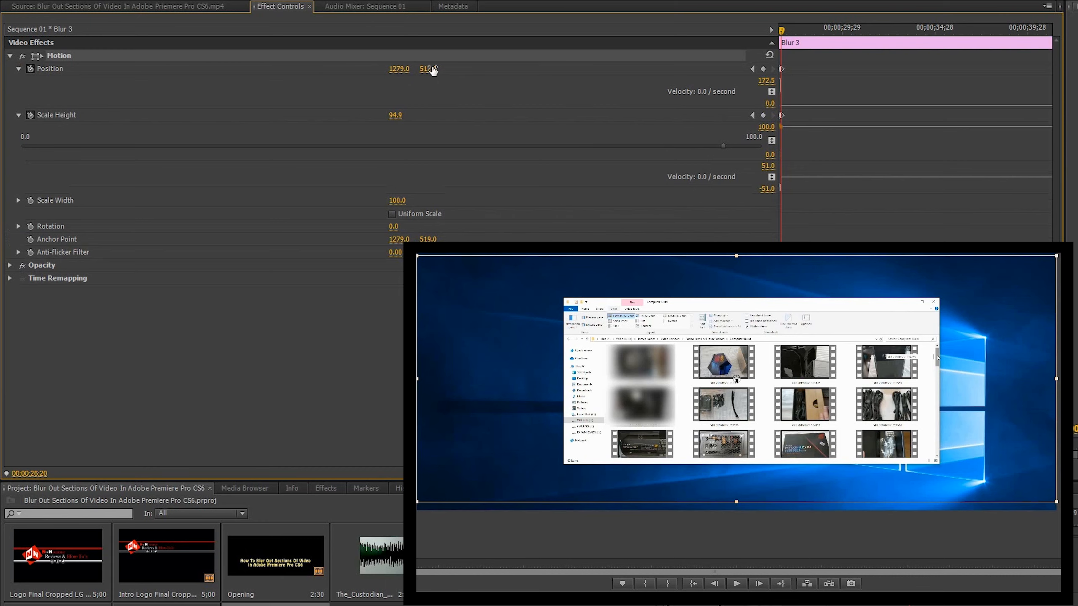
At 00;00;26;23, keyframe Blur 3 with Scale Height 86.4 and Position Y 498.
click(759, 584)
click(759, 584)
click(759, 584)
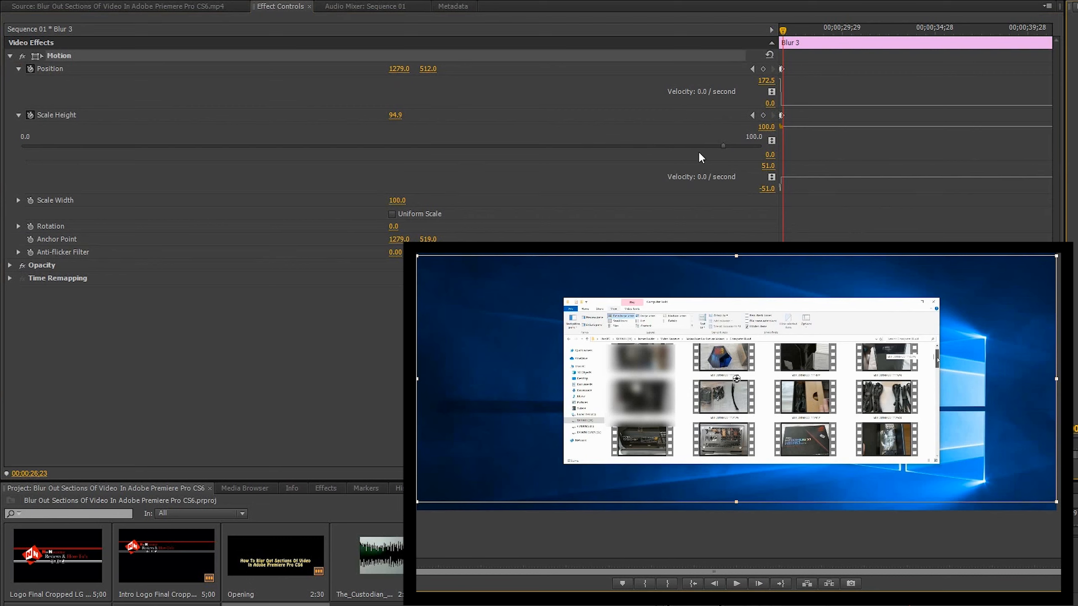
drag(723, 145, 661, 143)
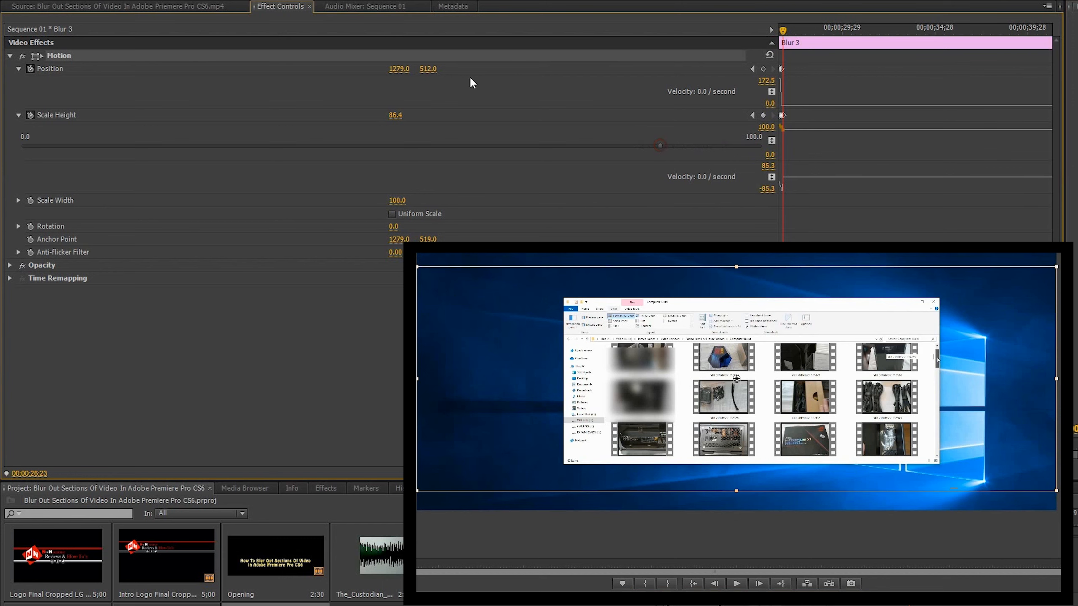
mouse_move(428, 68)
mouse_down()
mouse_move(412, 68)
mouse_move(433, 69)
mouse_up()
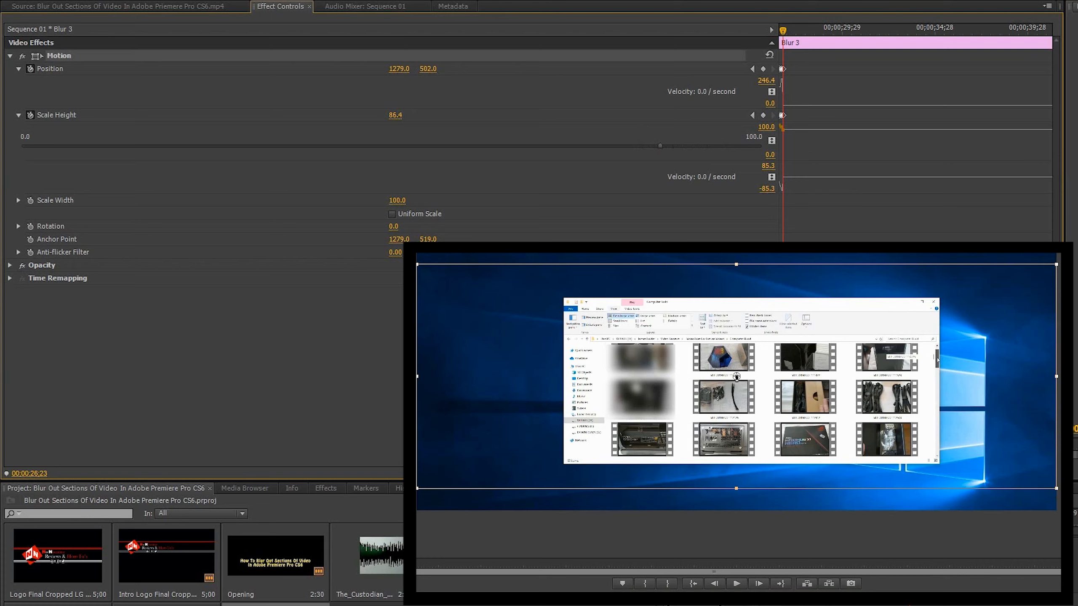
mouse_move(428, 69)
mouse_down()
mouse_move(442, 69)
mouse_move(425, 68)
mouse_up()
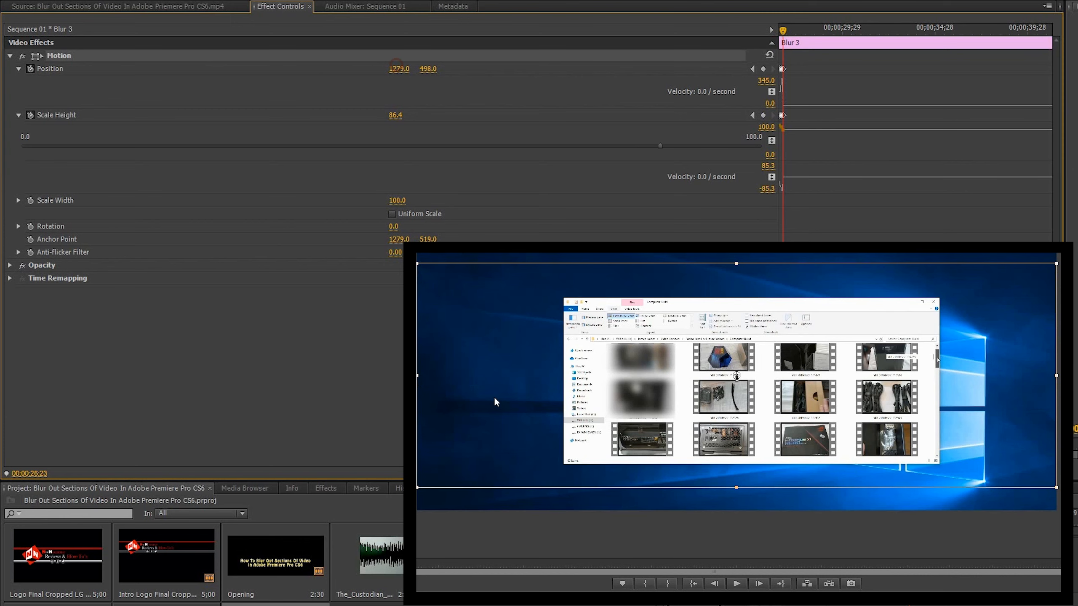
Keyframe a smaller Scale Height and higher Position for Blur 3 at the next two three-frame intervals, following the scrolling thumbnails.
key(Right)
key(Right)
key(Right)
drag(660, 146, 578, 146)
drag(427, 69, 418, 68)
key(Right)
key(Right)
key(Right)
drag(578, 146, 407, 145)
drag(428, 69, 423, 69)
drag(408, 145, 444, 145)
drag(427, 69, 426, 69)
Continue reducing Blur 3's Scale Height and adjusting its vertical Position frame group by frame group as the blurred thumbnails scroll out.
click(759, 583)
click(759, 584)
click(759, 584)
drag(444, 145, 382, 146)
triple_click(758, 584)
drag(428, 69, 424, 68)
drag(382, 146, 340, 146)
drag(427, 69, 424, 69)
triple_click(758, 584)
drag(341, 146, 314, 146)
drag(432, 70, 422, 70)
Shrink Blur 3's Scale Height further and realign its vertical Position to the last visible strip of the thumbnails.
click(759, 585)
click(759, 584)
Keyframe Blur 3 at 00;00;27;17 with Scale Height 9.2 and Position Y 395, and end the clip at 00;00;27;20.
click(759, 585)
drag(265, 145, 193, 145)
mouse_move(430, 70)
mouse_down()
mouse_move(410, 69)
mouse_move(421, 69)
mouse_up()
click(759, 584)
click(759, 585)
click(759, 585)
drag(193, 146, 147, 145)
drag(431, 70, 426, 70)
click(759, 584)
drag(146, 145, 89, 145)
drag(446, 71, 442, 71)
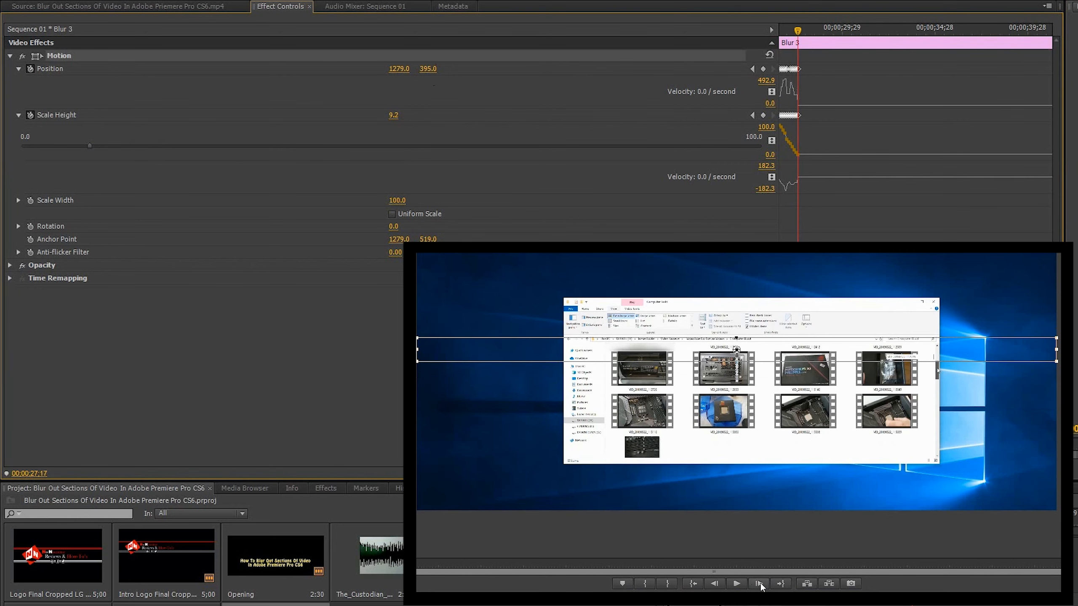
click(759, 585)
click(759, 585)
click(759, 585)
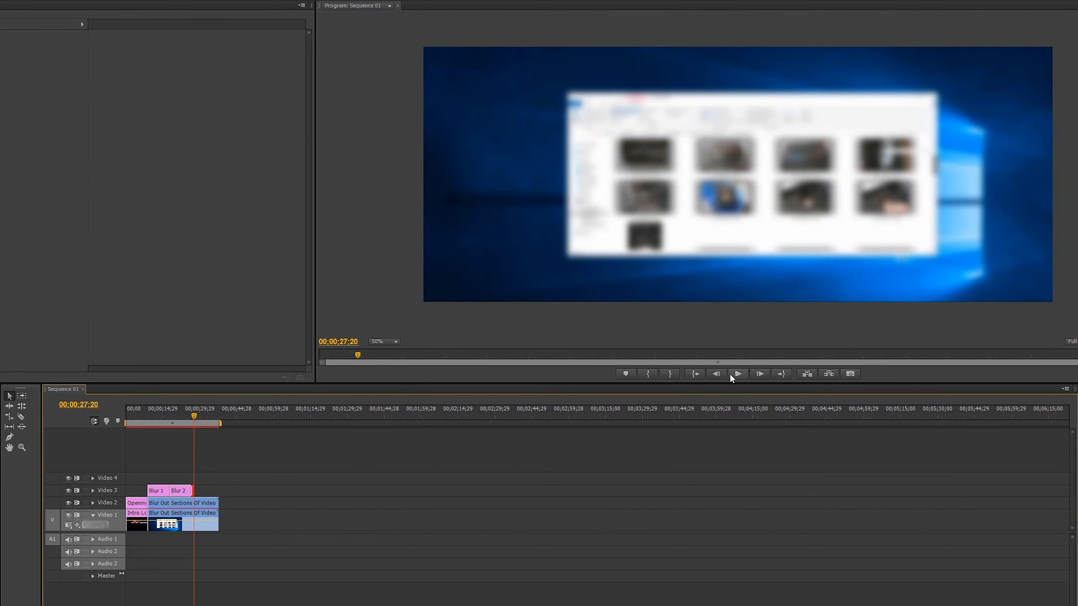
Step through the frames from 00;00;25;11 to 00;00;27;20 to check Blur 3's tracking during the scroll.
click(718, 374)
click(718, 374)
click(717, 374)
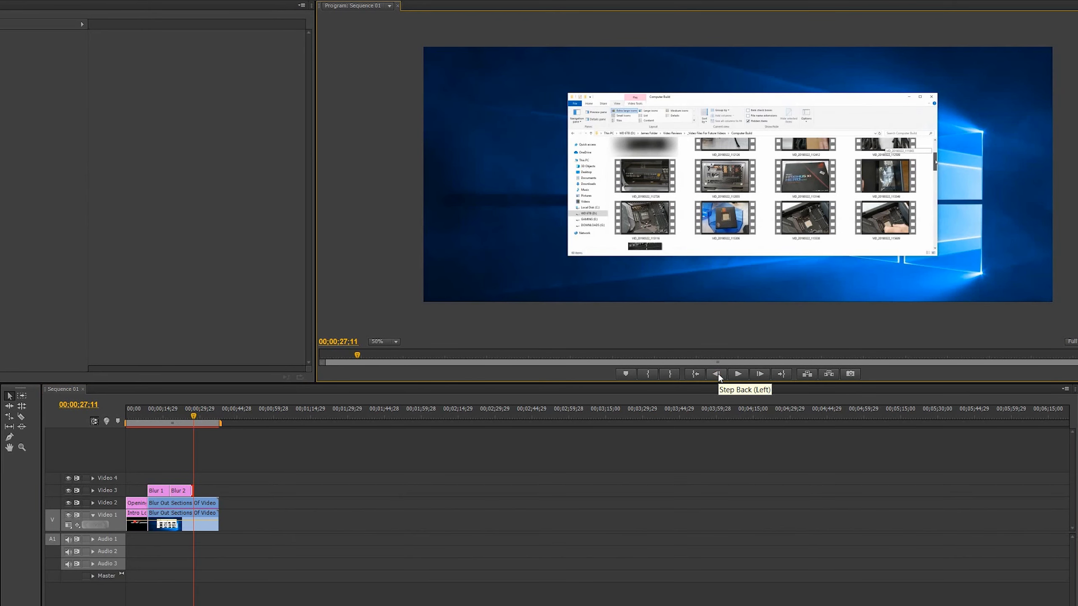
drag(193, 415, 188, 413)
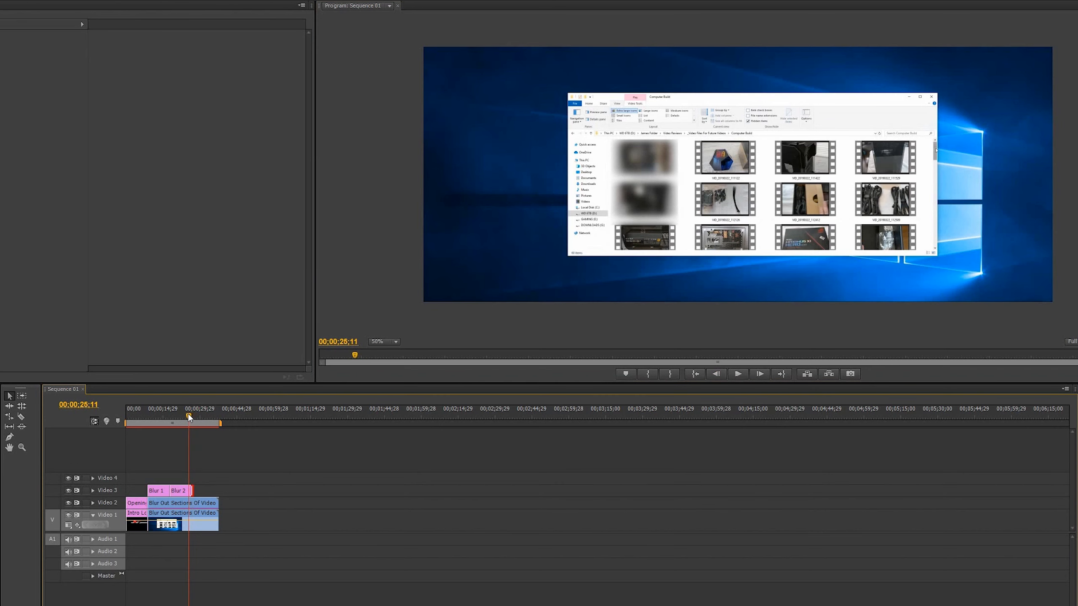
click(760, 374)
click(761, 374)
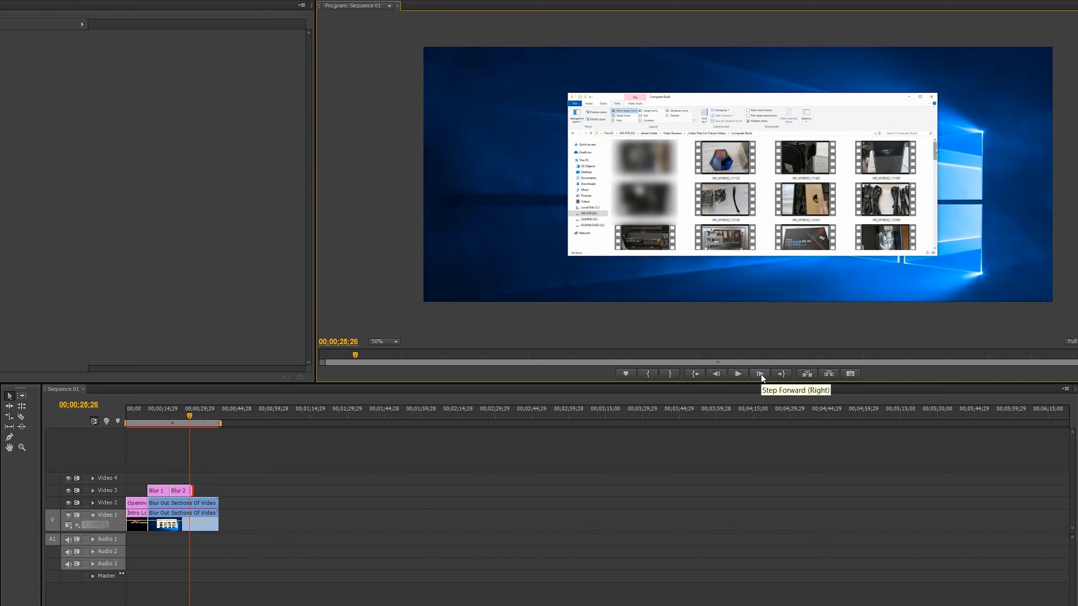
click(760, 373)
click(761, 373)
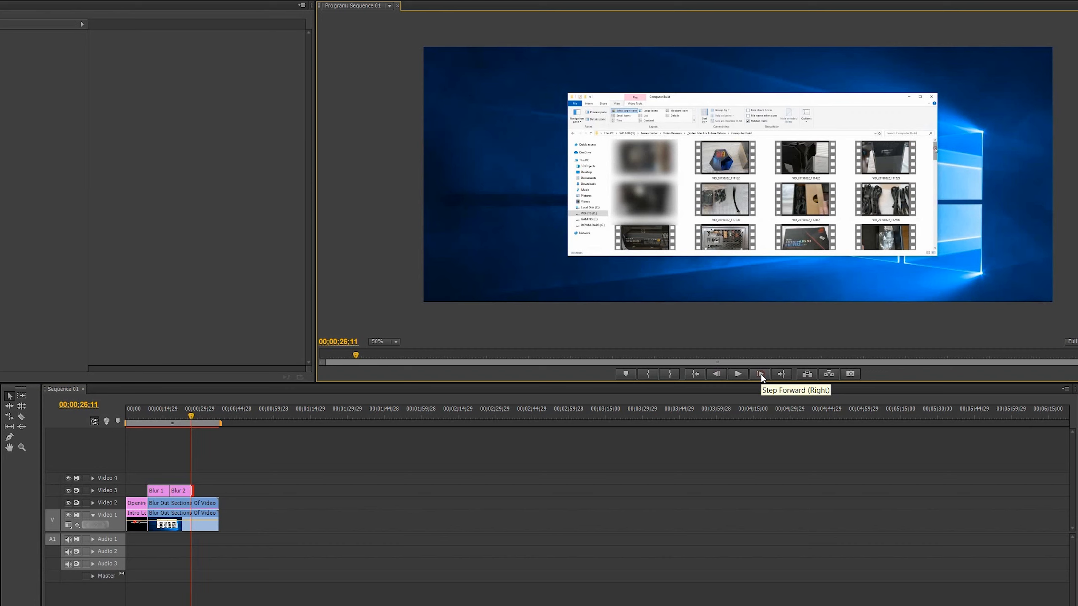
click(761, 373)
click(761, 373)
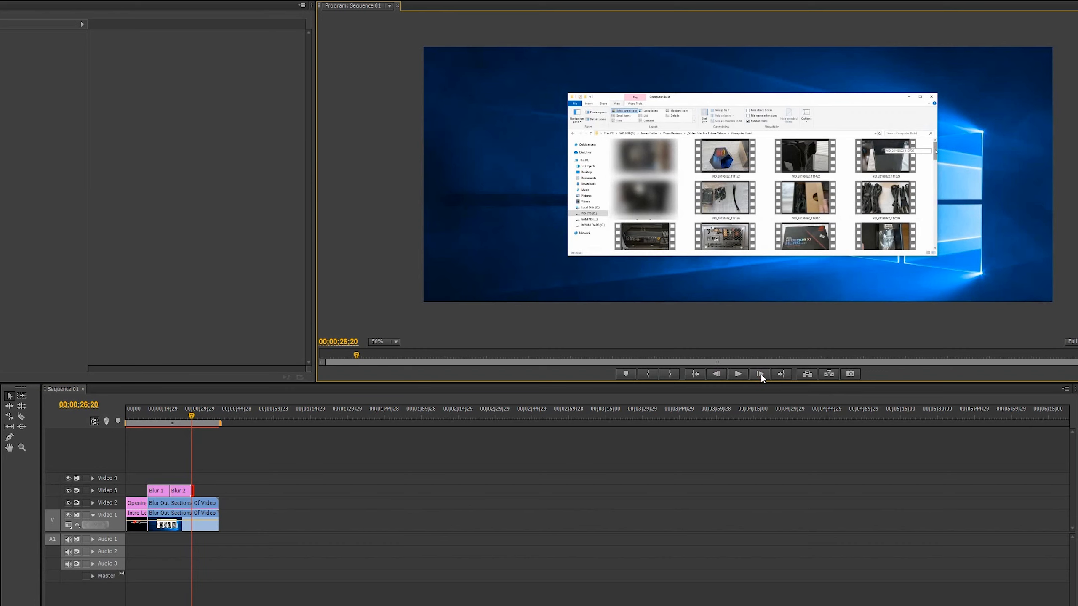
click(761, 374)
click(760, 373)
click(761, 374)
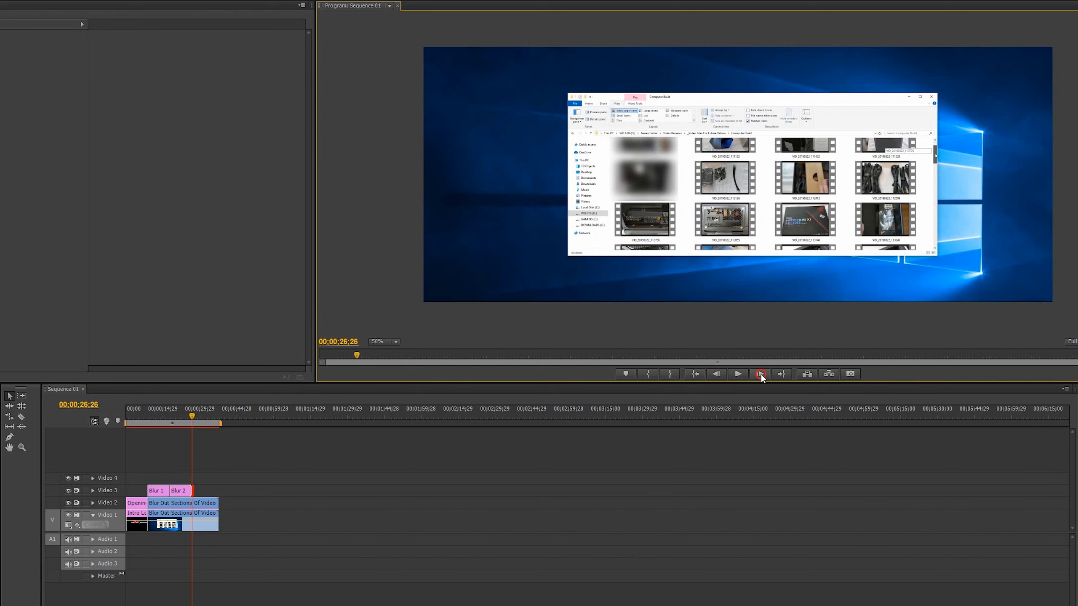
click(761, 374)
click(761, 373)
click(760, 374)
click(760, 373)
click(761, 373)
click(760, 373)
click(761, 374)
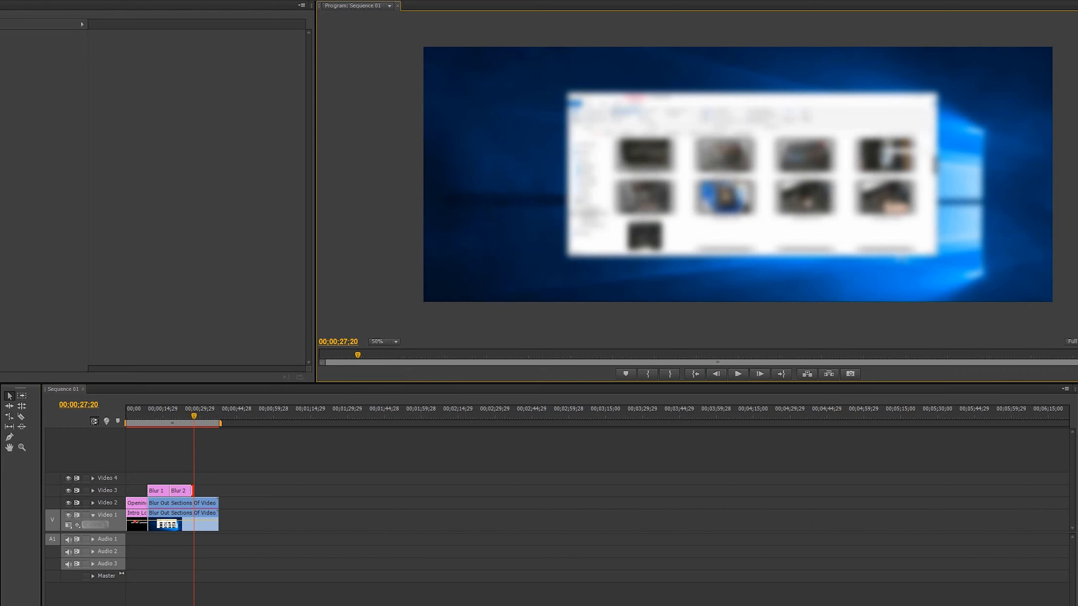
Create a title named Blur 4 with a rectangle about 270 by 64 over the emerging fourth thumbnail in the bottom row.
key(ctrl+t)
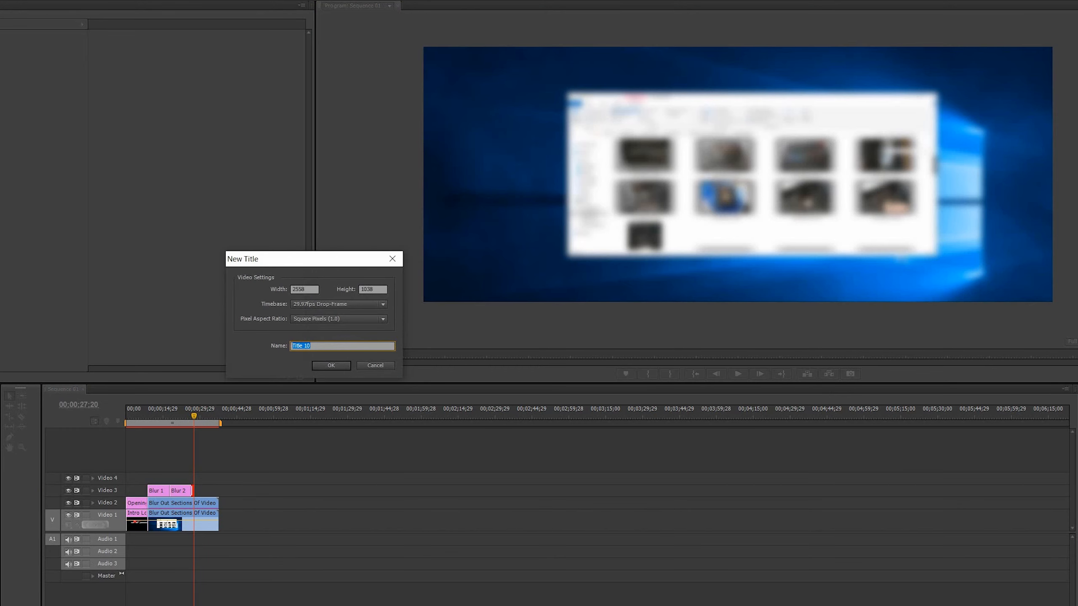
text(Blur 4)
key(Return)
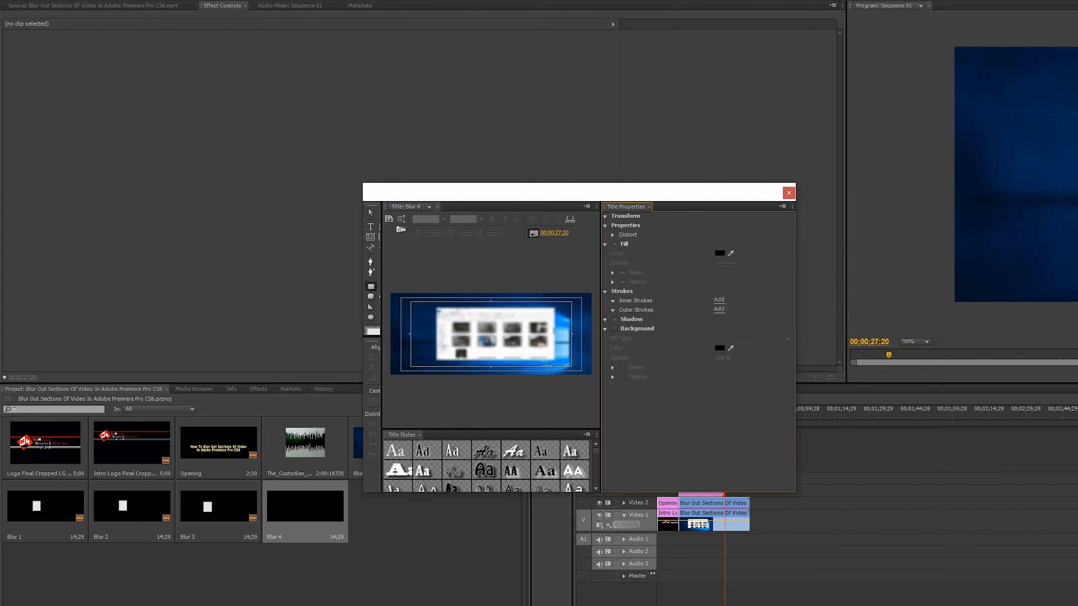
drag(529, 355, 547, 359)
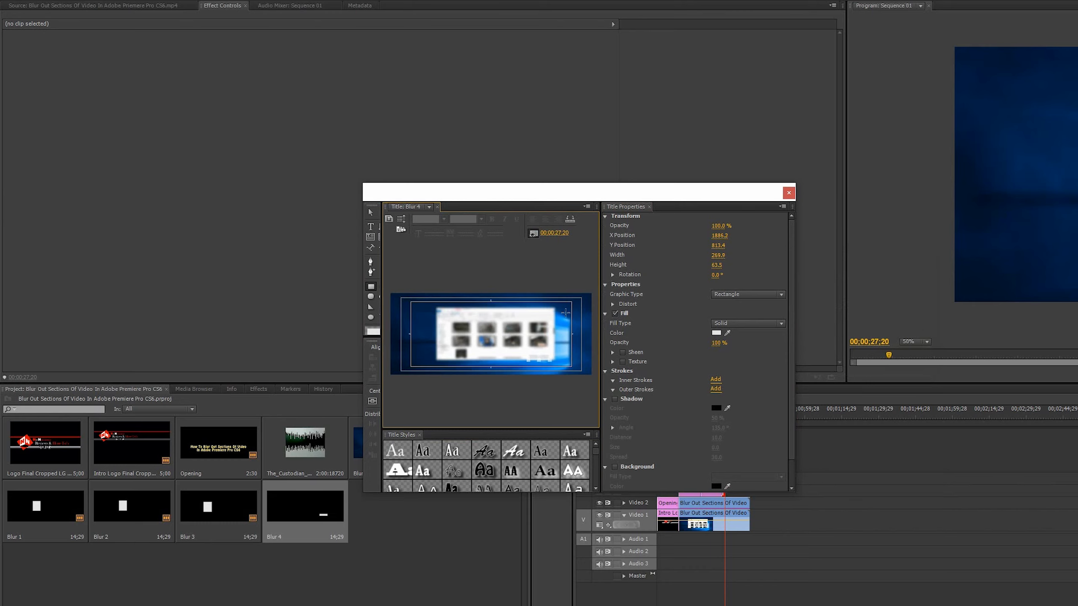
click(789, 193)
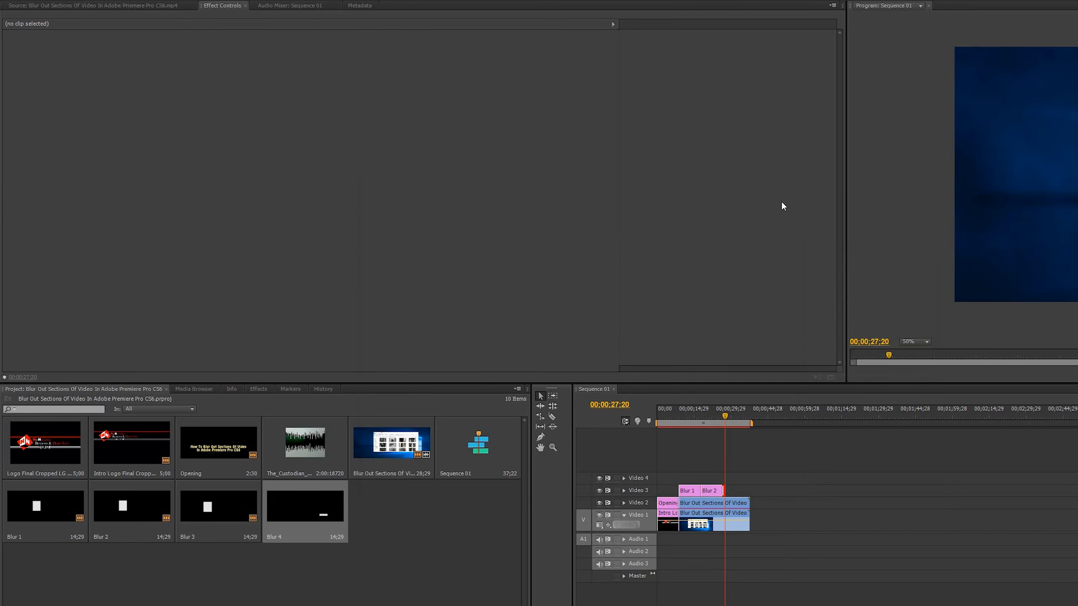
Place Blur 4 directly after Blur 3 on Video 3 and trim its end to match the footage below.
drag(300, 506, 748, 489)
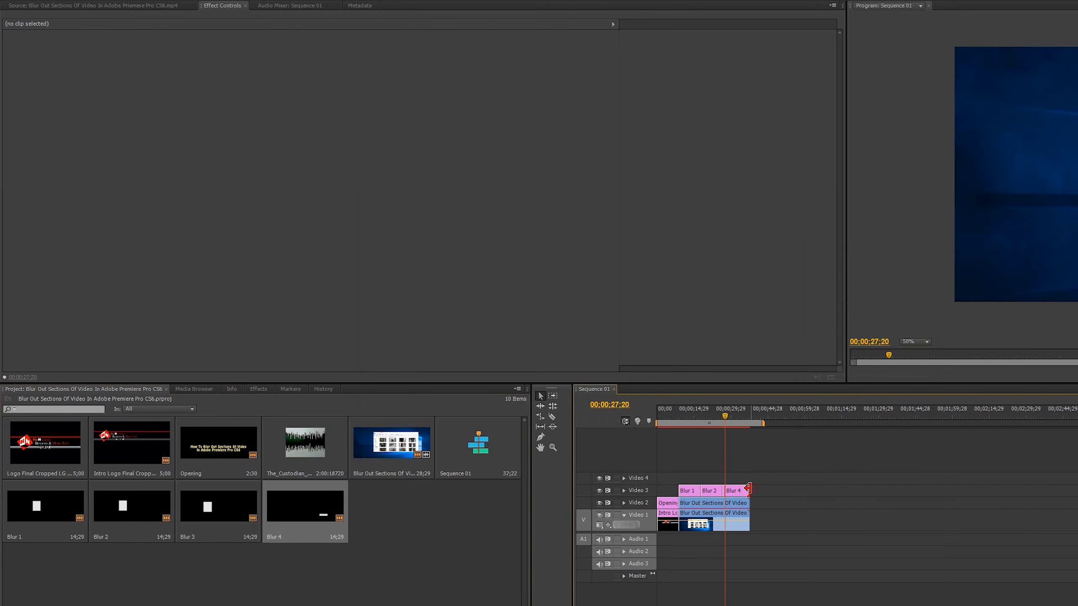
click(718, 584)
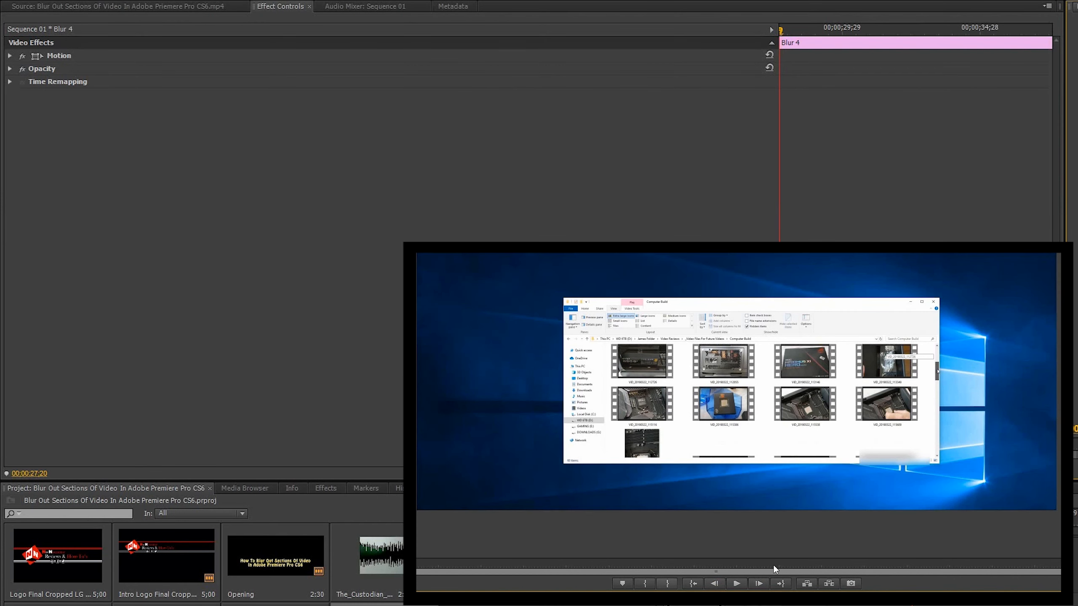
Move the Blur 4 mask to Position 1257, 501 and start Position and Scale keyframes at 00;00;27;20.
click(894, 458)
drag(900, 460, 894, 459)
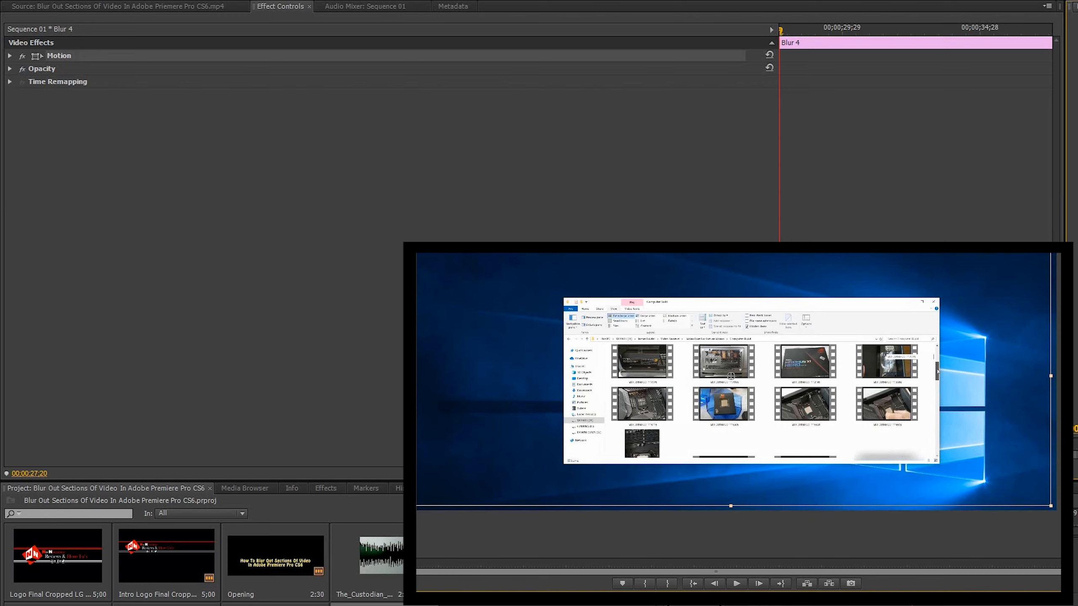
click(9, 56)
click(31, 68)
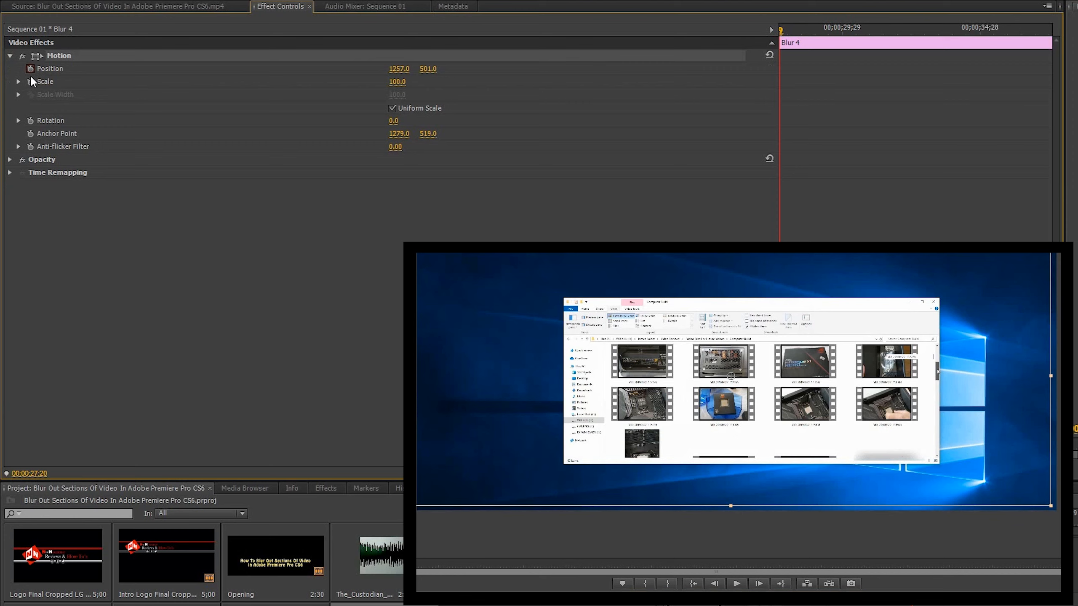
click(30, 82)
Turn off Uniform Scale for Blur 4 and keyframe Scale Height 106.6 and Position Y 473 at 00;00;27;26.
click(761, 584)
click(760, 584)
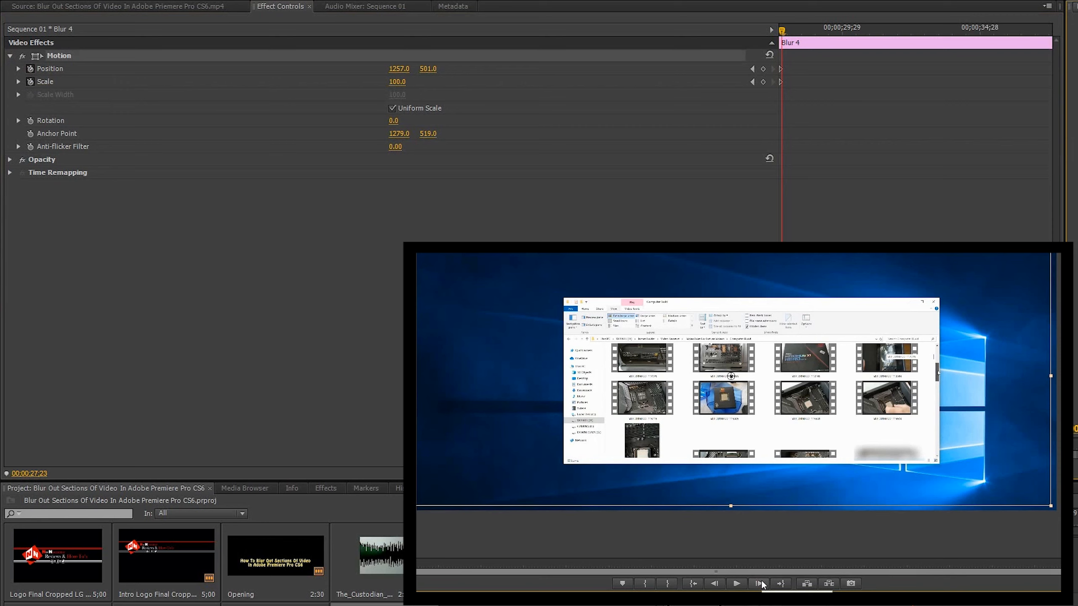
click(760, 584)
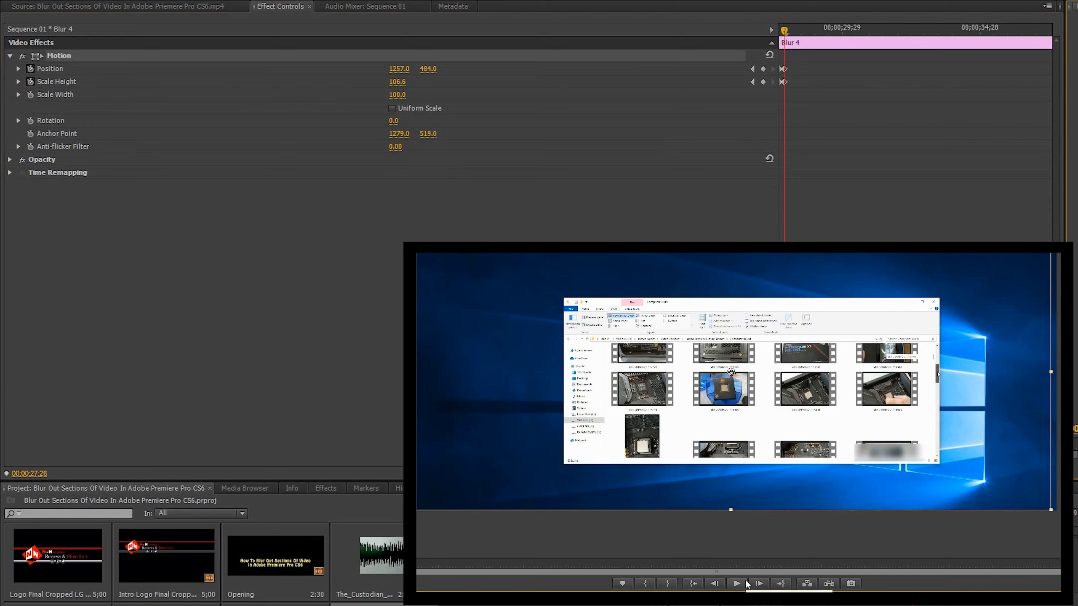
drag(731, 371, 731, 368)
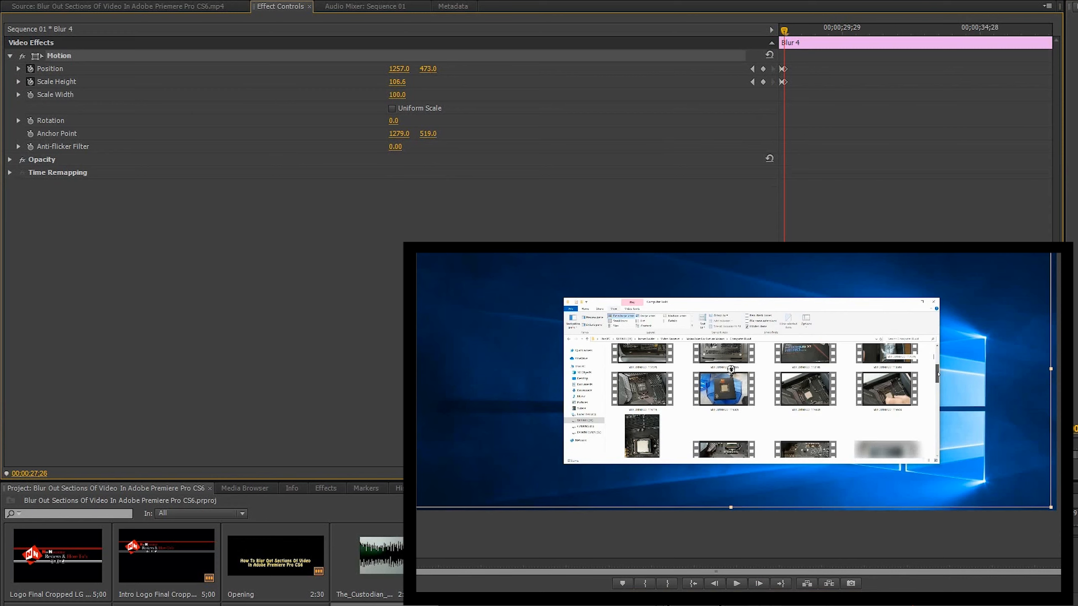
Keyframe Blur 4 at 00;00;27;29 with Scale Height 159.6 and Position Y 310, and reach Scale Height 283.6 by 00;00;28;05.
click(759, 584)
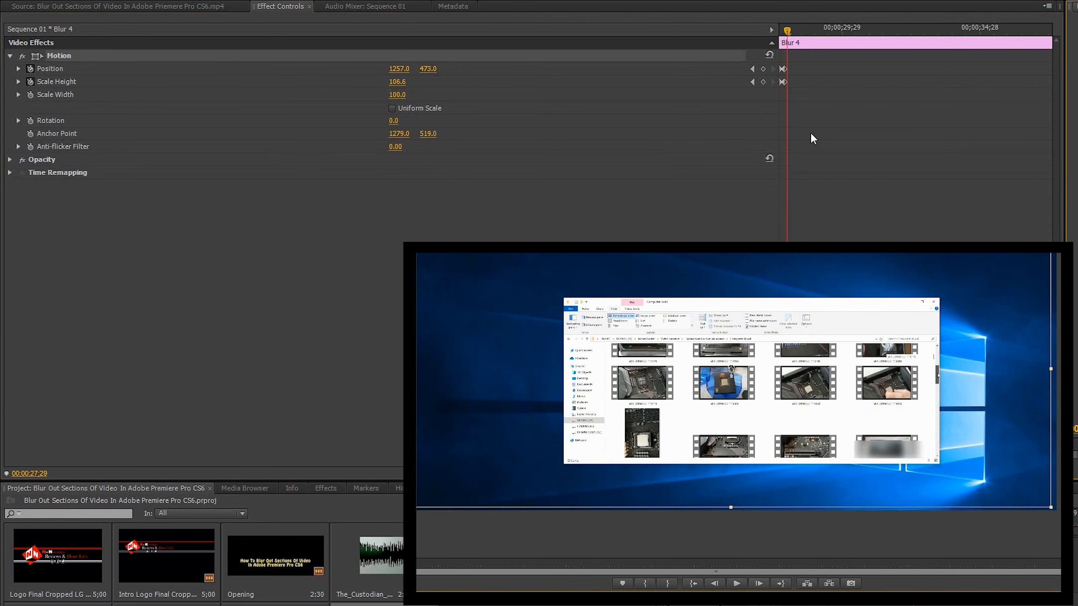
drag(406, 84, 348, 69)
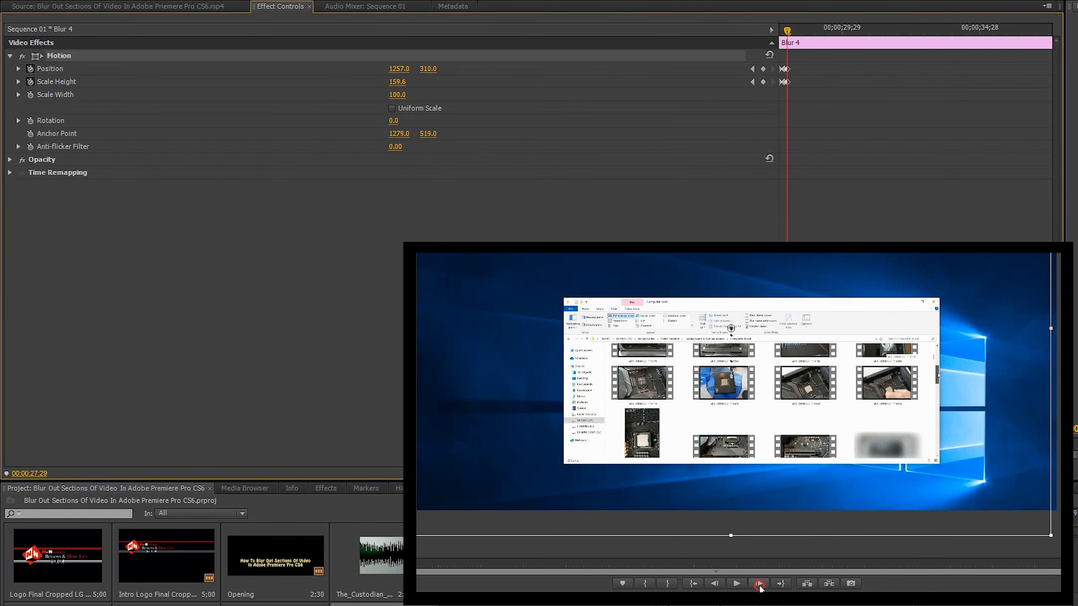
click(759, 587)
click(760, 588)
click(759, 587)
mouse_move(427, 69)
mouse_down()
mouse_move(415, 70)
mouse_move(420, 83)
mouse_move(376, 69)
mouse_move(436, 83)
mouse_up()
click(758, 585)
click(758, 586)
click(759, 585)
drag(427, 70, 327, 69)
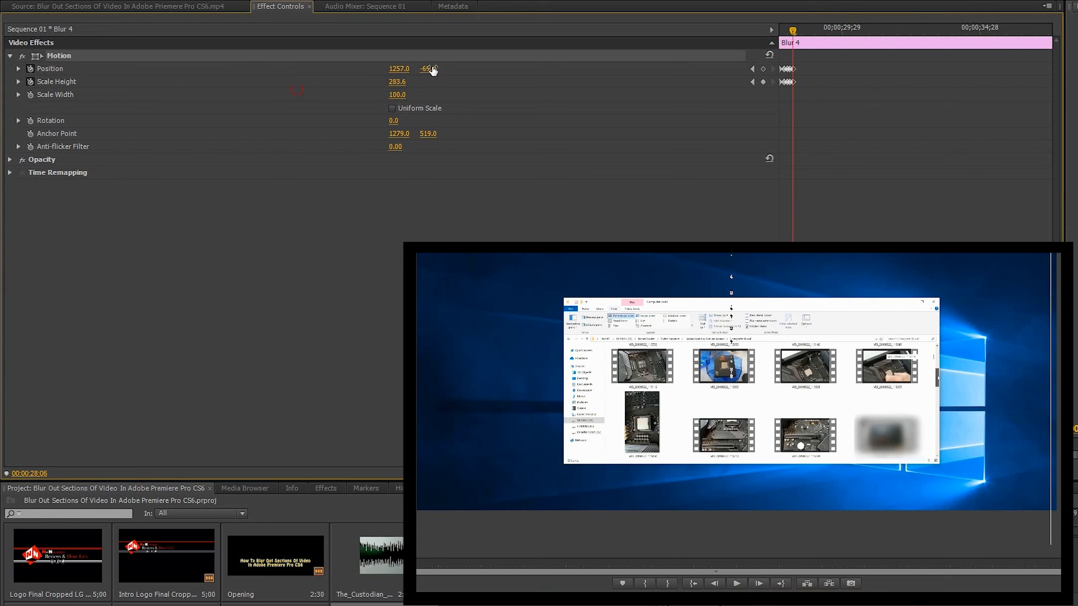
Keyframe Blur 4's Position up to Y -211 to follow the scrolling thumbnail, and advance the playhead to 00;00;34;28.
click(760, 585)
click(760, 585)
click(759, 585)
drag(430, 70, 425, 69)
click(760, 585)
click(760, 585)
click(760, 585)
triple_click(759, 585)
triple_click(759, 584)
triple_click(759, 584)
click(760, 584)
click(761, 584)
click(761, 583)
click(762, 583)
click(762, 584)
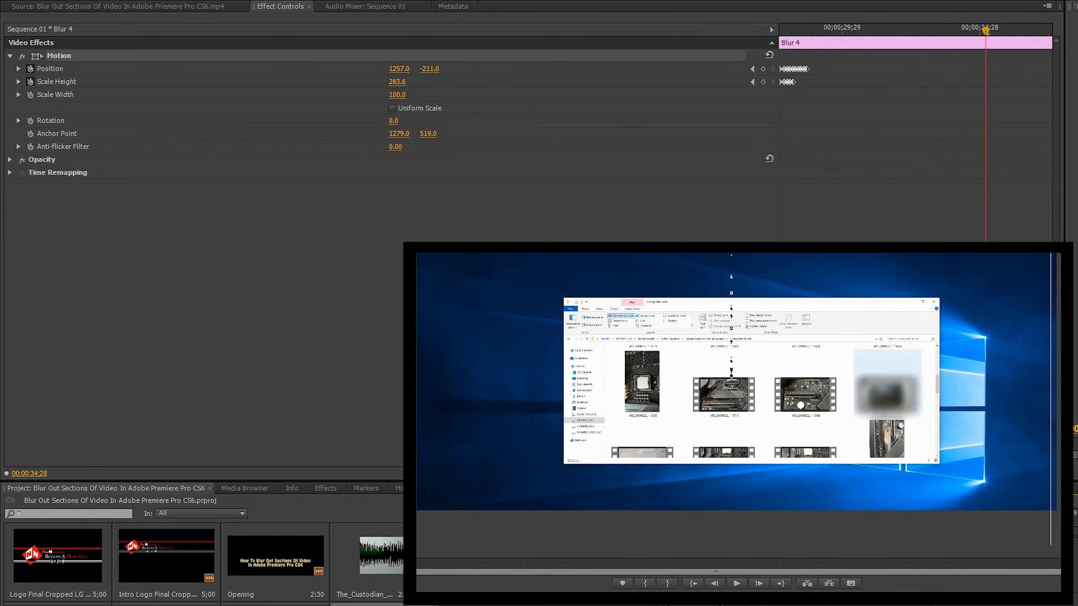